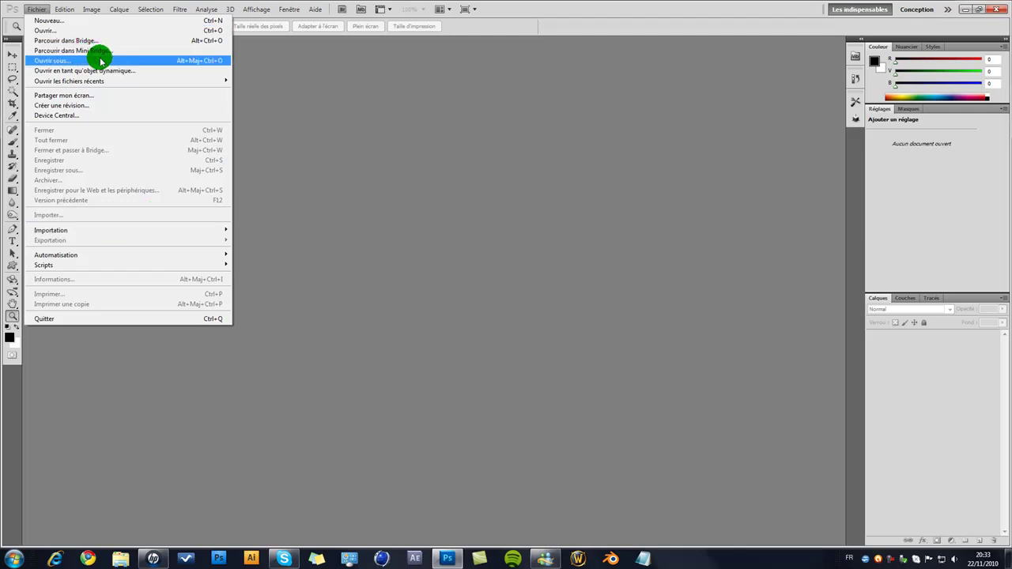
- Create a new 1920 x 1080 pixel document at 72 pixels/inch in 8-bit RGB with a transparent background
click(105, 24)
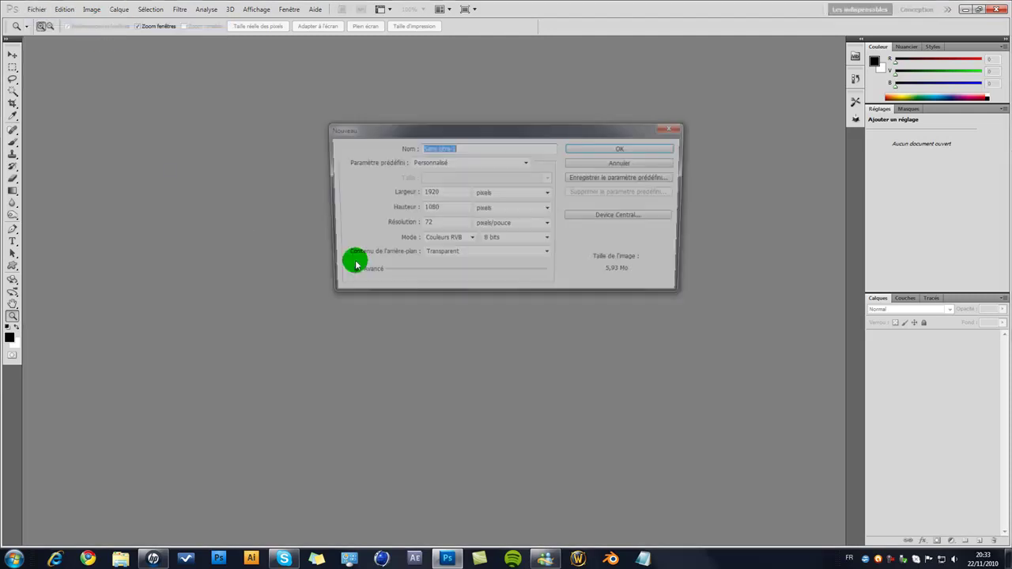
double_click(440, 190)
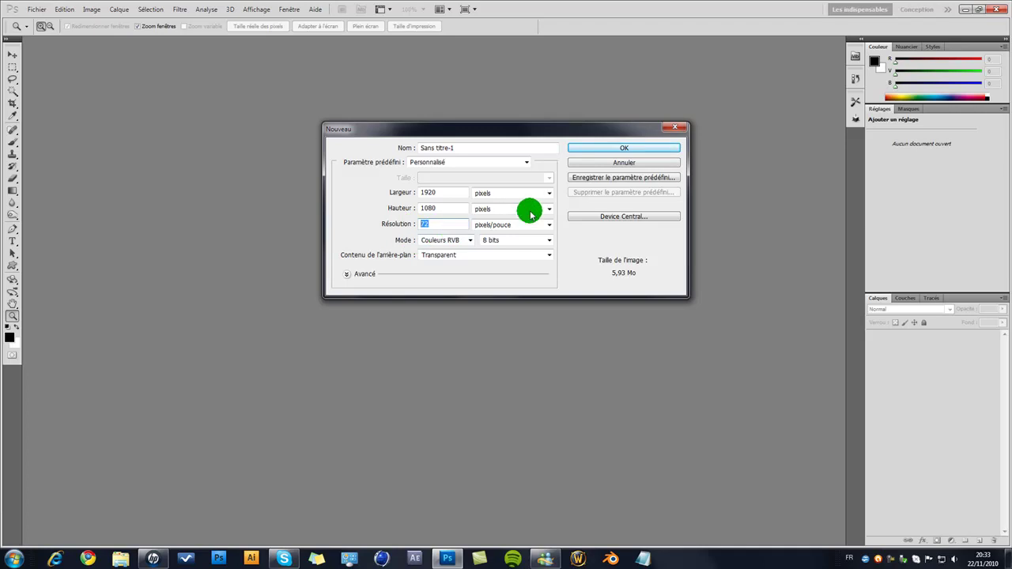
click(600, 148)
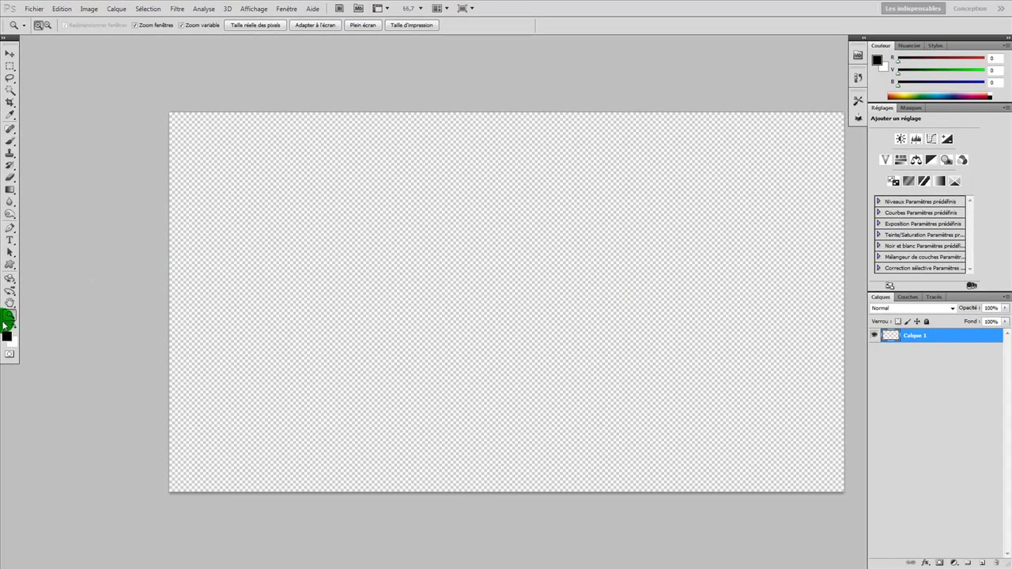
- Place the open-hand image 935153_44783794 in the document and move it slightly left of the canvas centre at full canvas height
double_click(9, 316)
alt+click(303, 257)
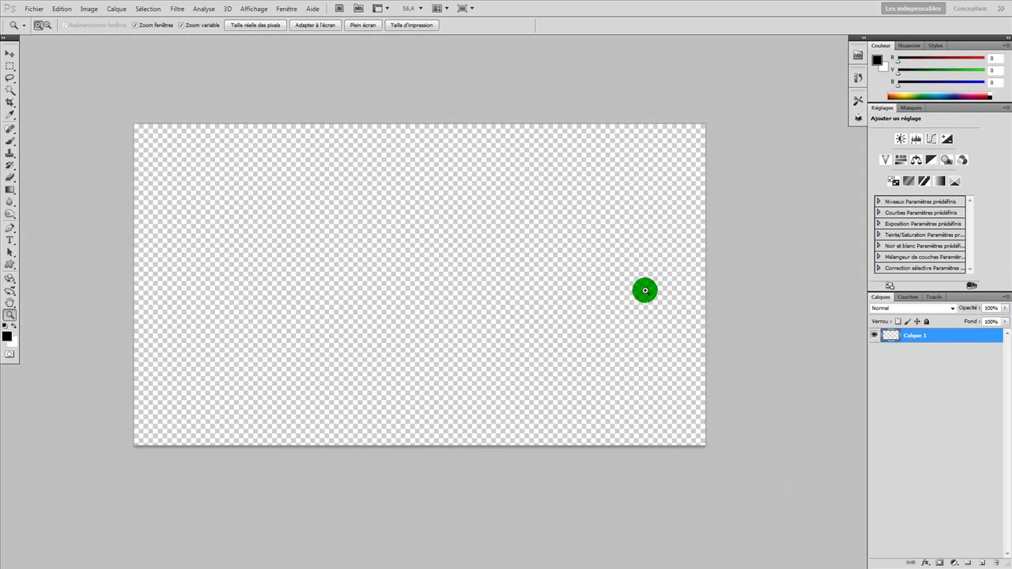
click(35, 9)
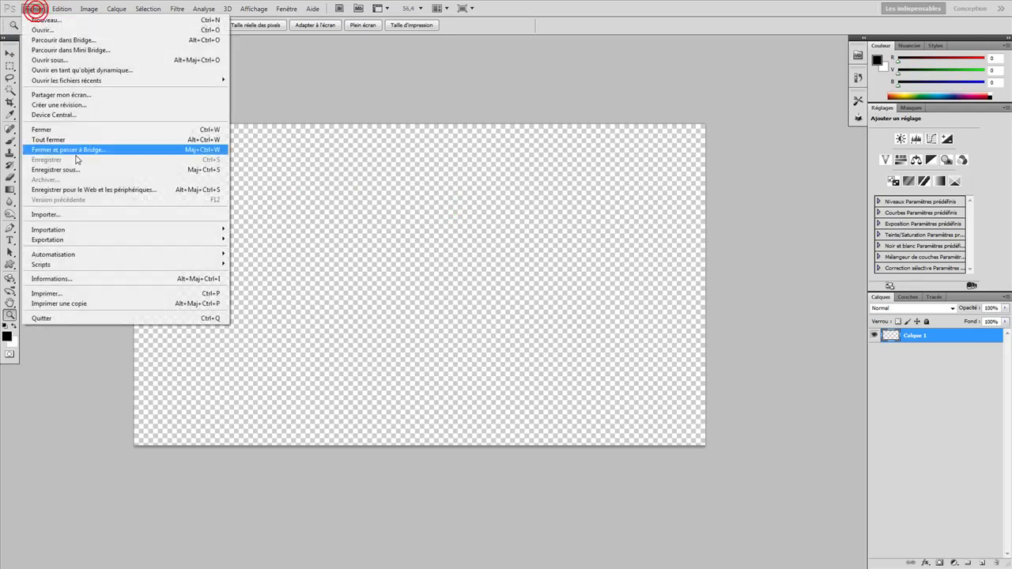
click(97, 215)
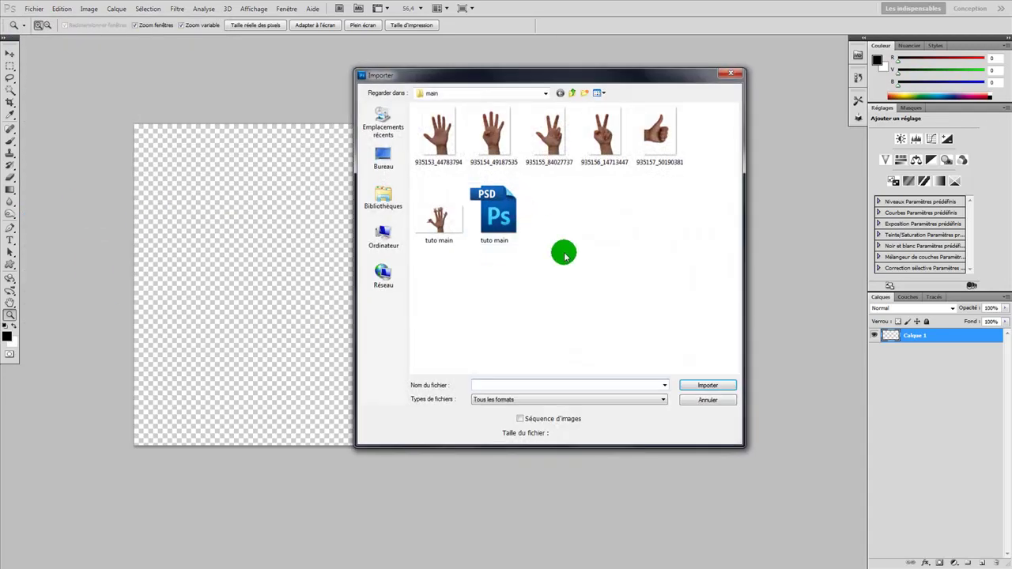
click(439, 146)
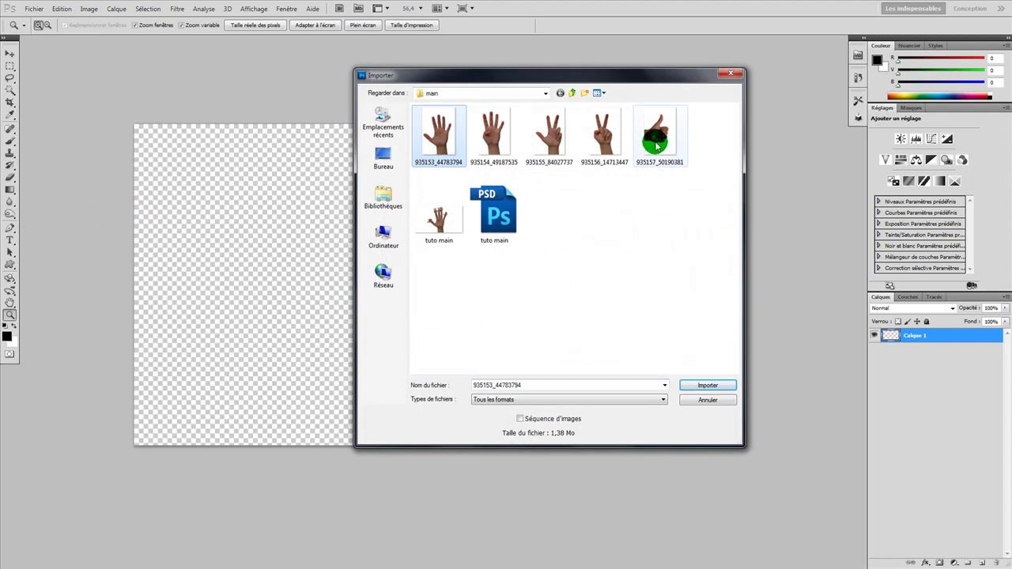
click(653, 141)
click(435, 141)
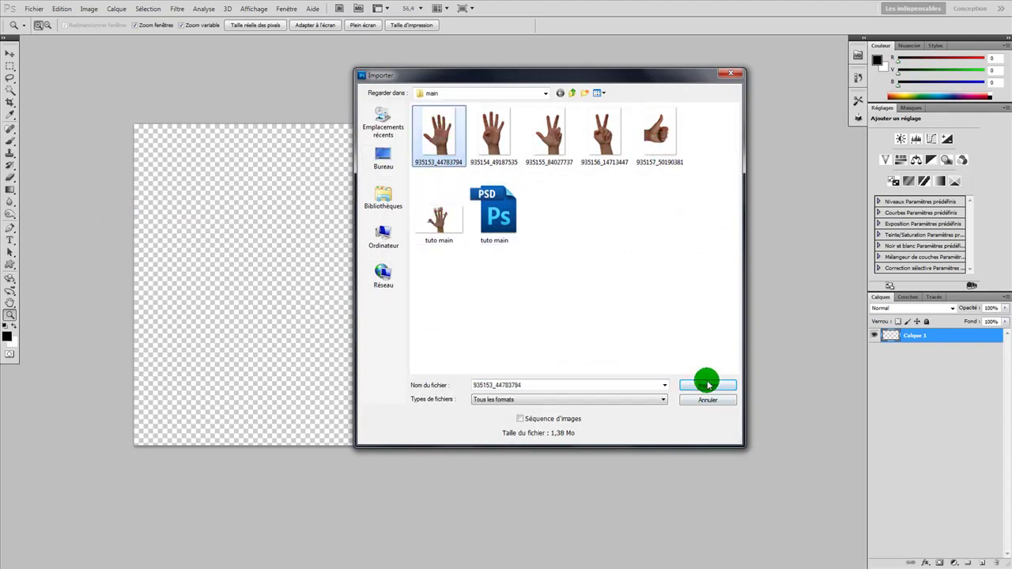
click(706, 388)
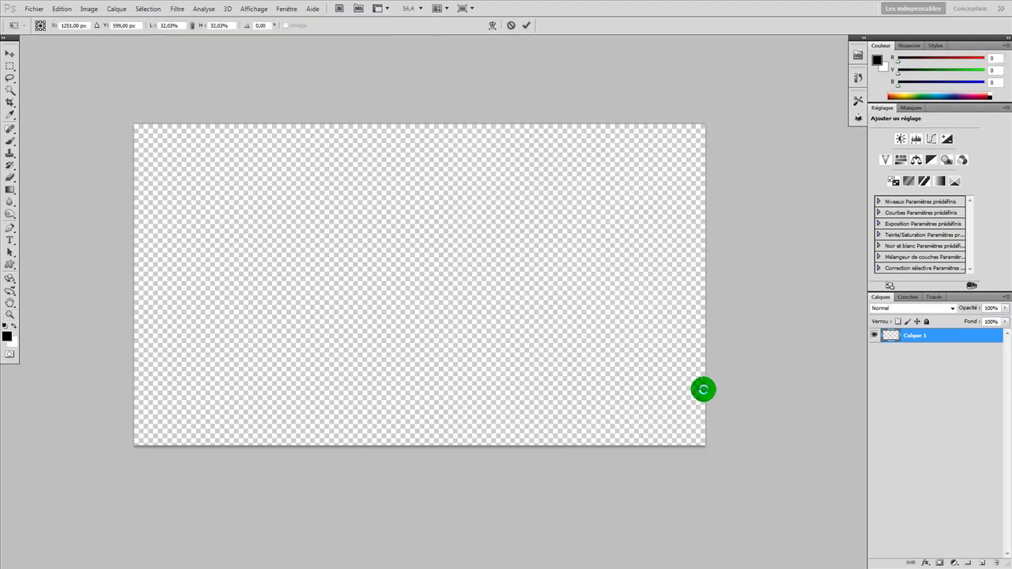
drag(536, 390, 409, 389)
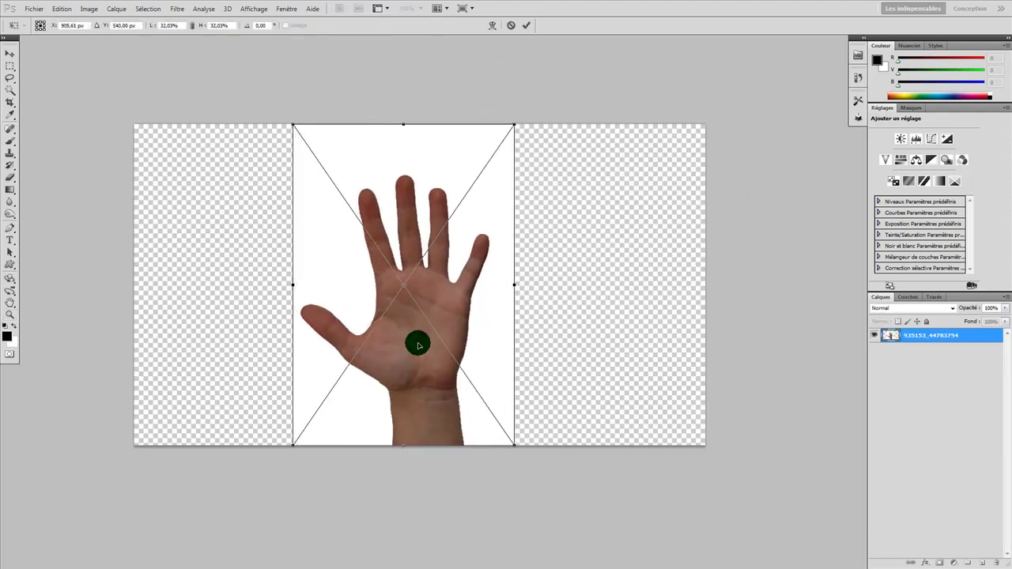
key(z)
key(Return)
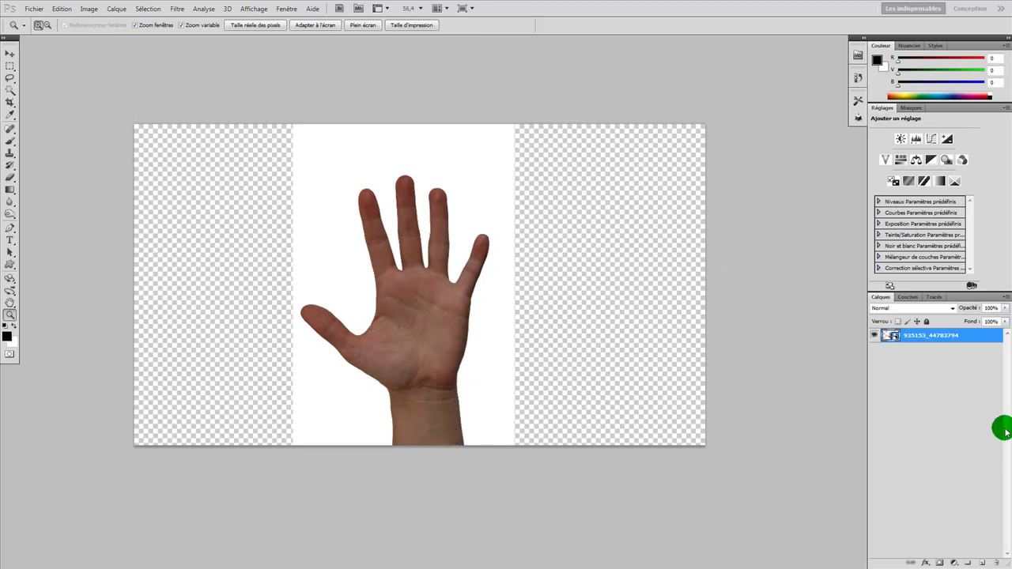
- Rasterize the open-hand layer and remove its white background with the Magic Wand, leaving nothing selected
right_click(968, 338)
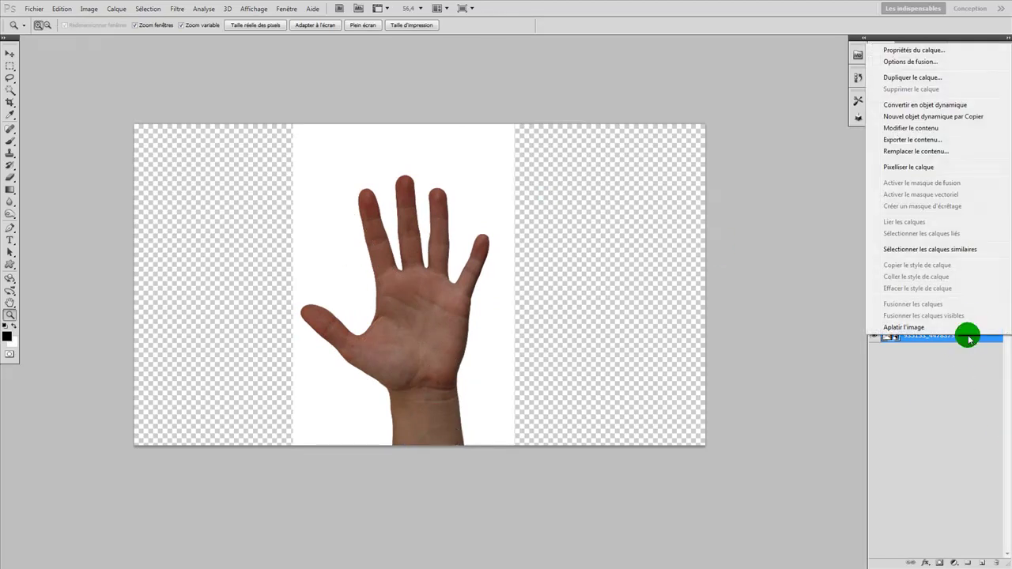
click(952, 167)
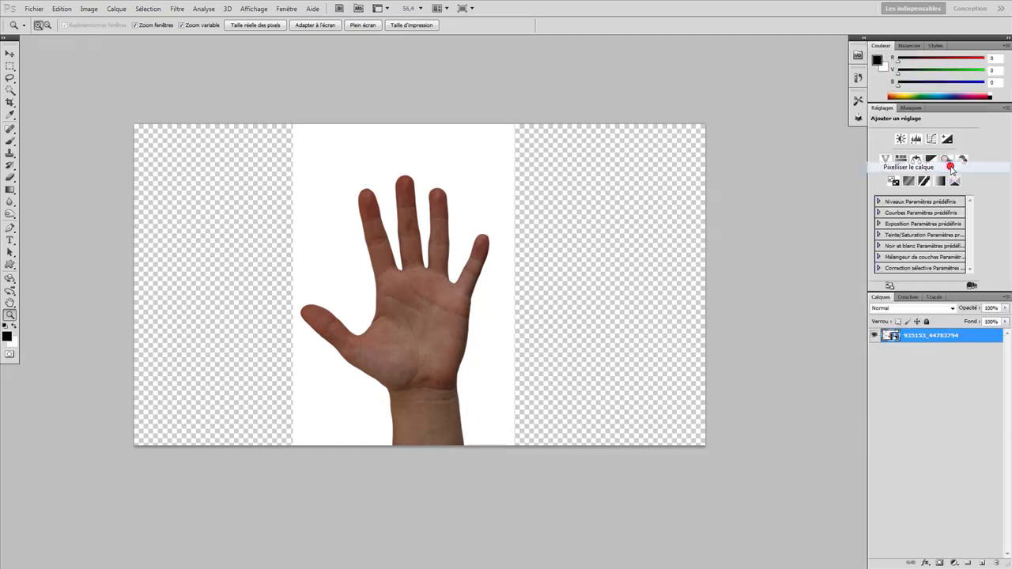
click(13, 94)
drag(11, 90, 63, 103)
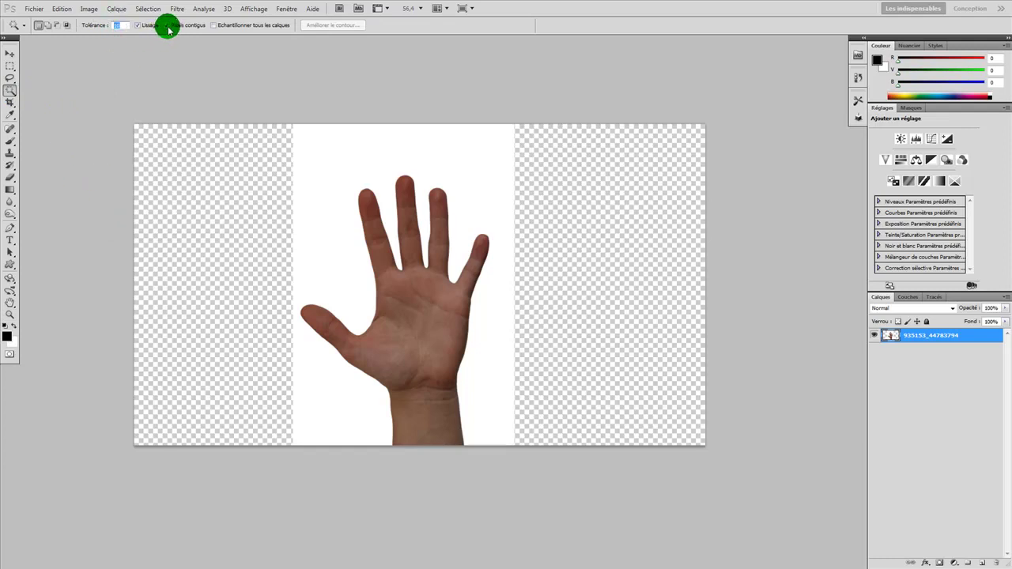
click(341, 201)
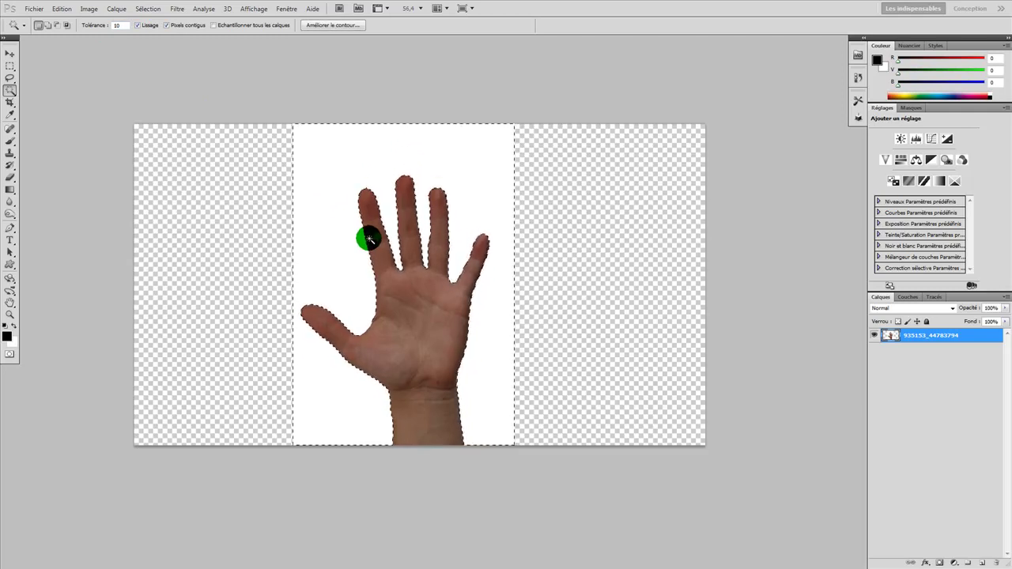
key(Delete)
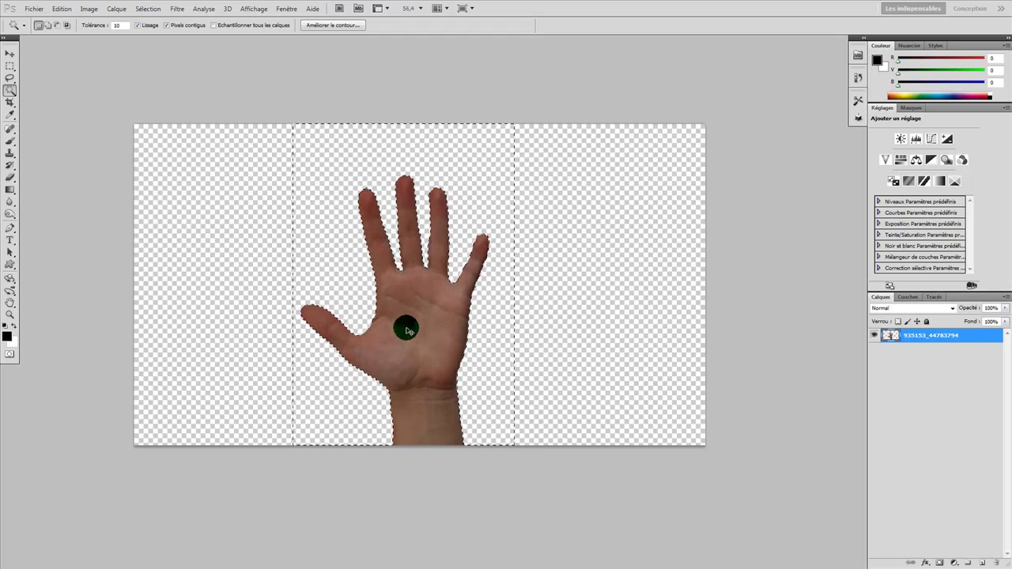
key(ctrl+d)
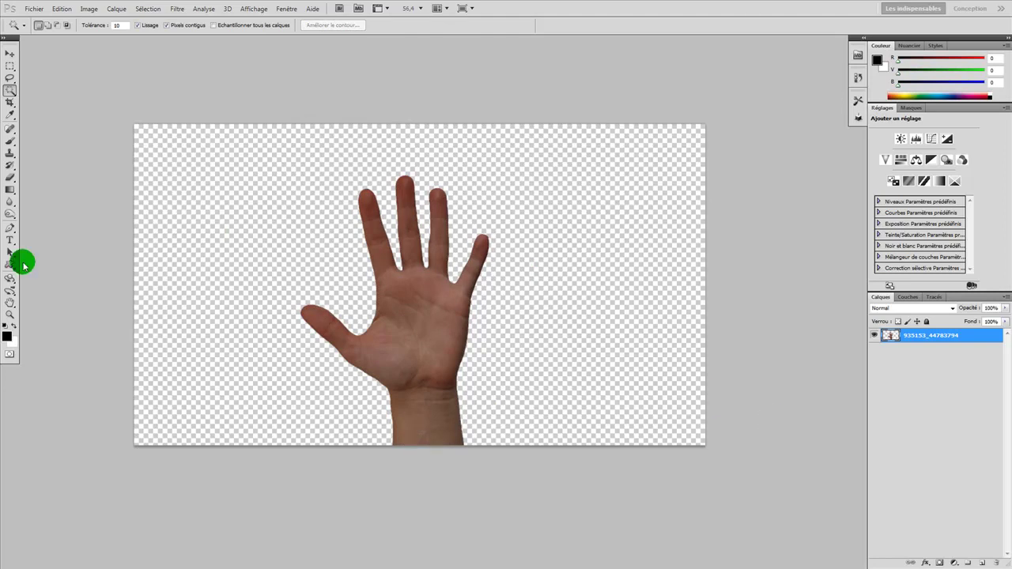
- Place the thumbs-up image 935157_50190381 as a new layer above the open hand
double_click(10, 315)
drag(163, 309, 272, 315)
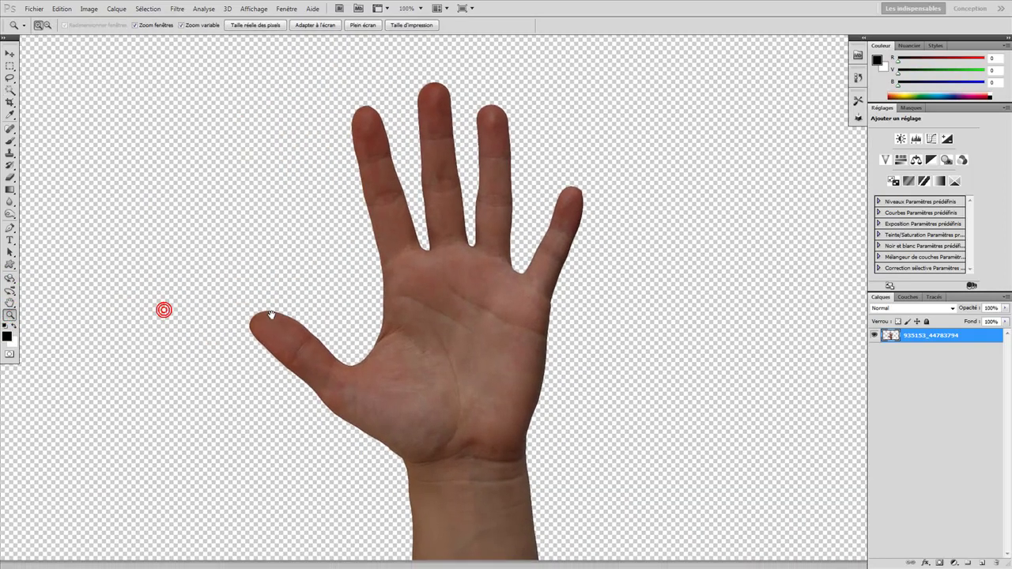
click(43, 10)
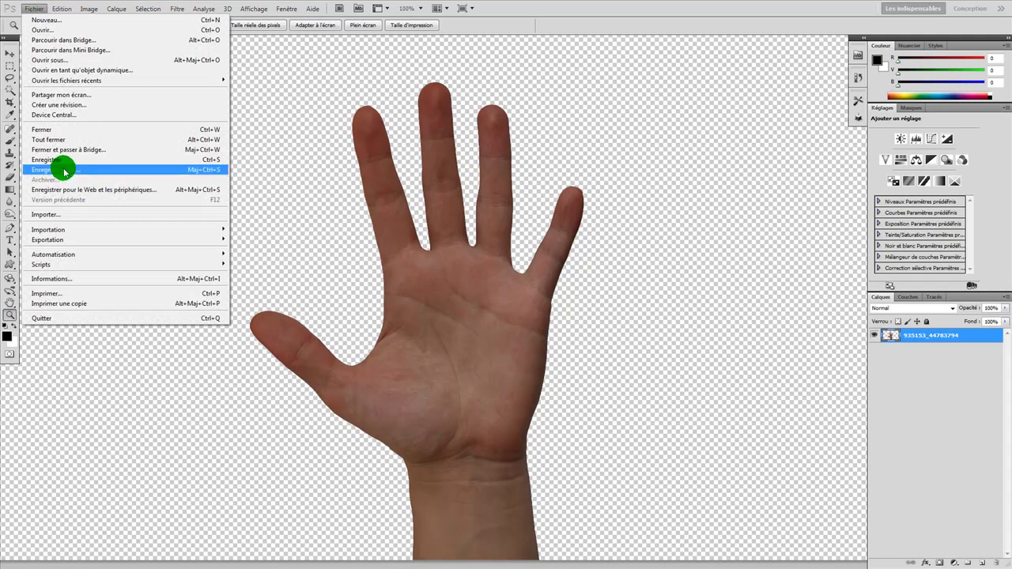
click(87, 216)
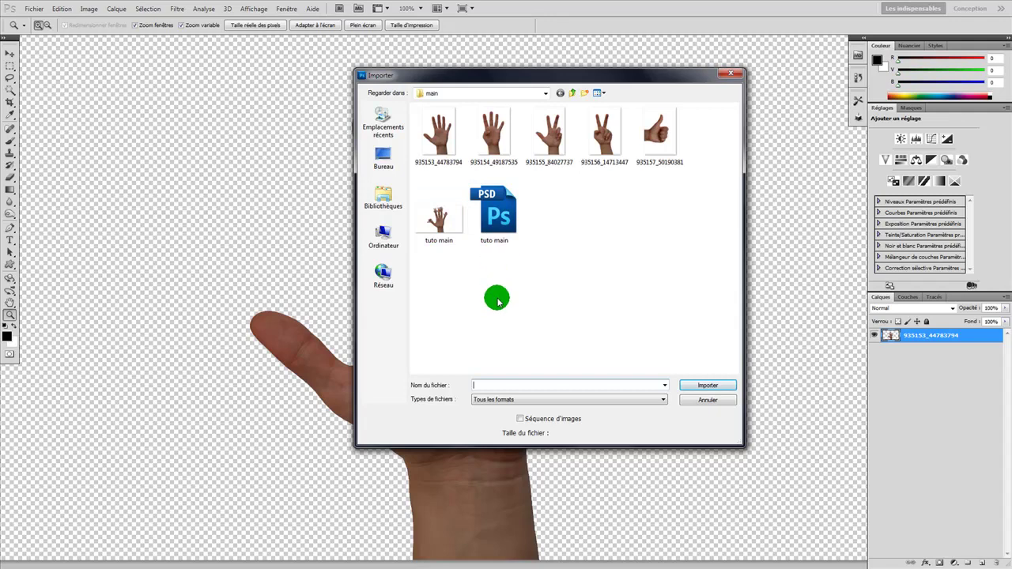
click(685, 162)
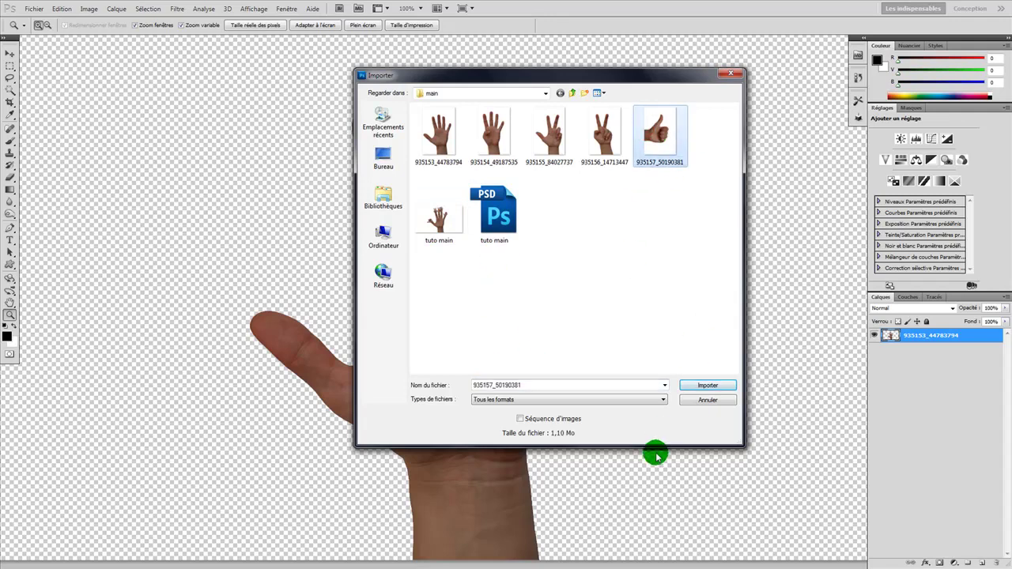
click(699, 387)
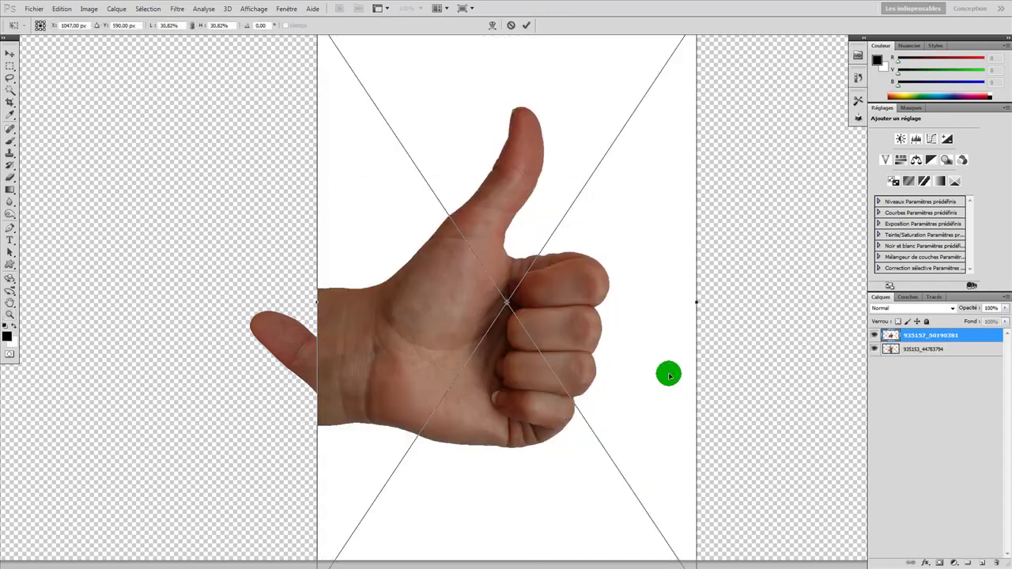
key(Return)
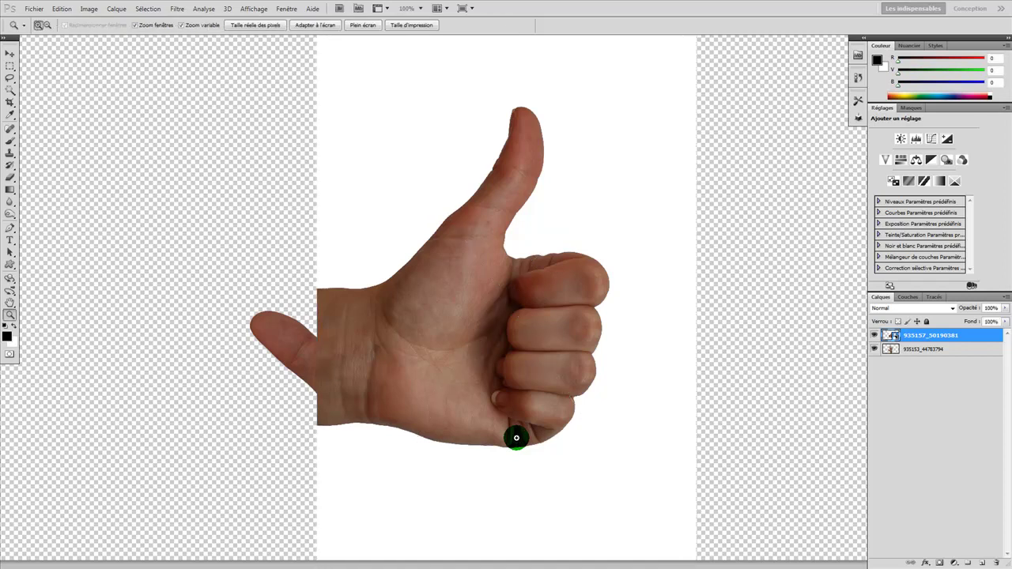
- Rasterize the thumbs-up layer, delete the white area around the hand with the Magic Wand, and clear the selection
right_click(969, 334)
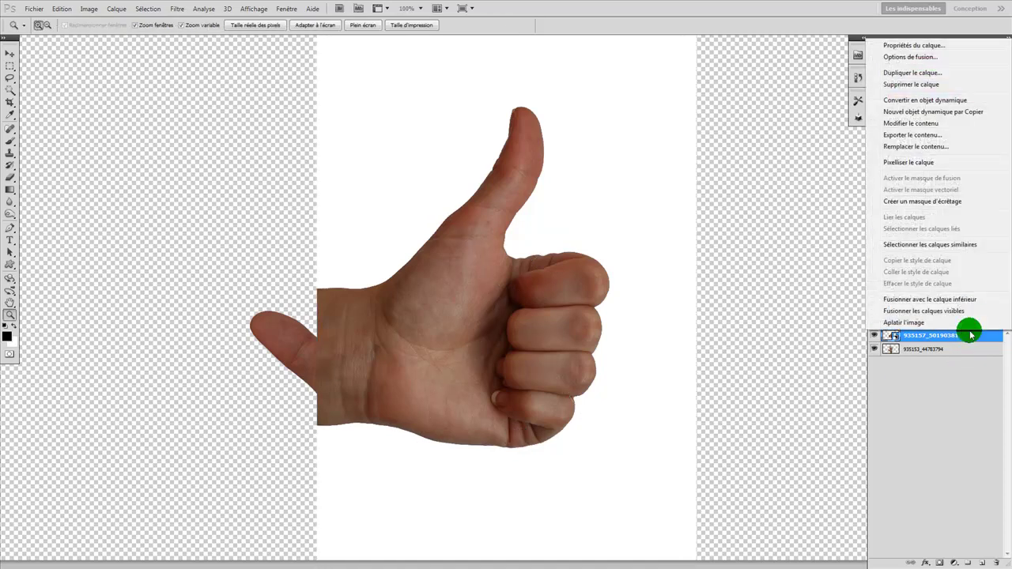
click(943, 162)
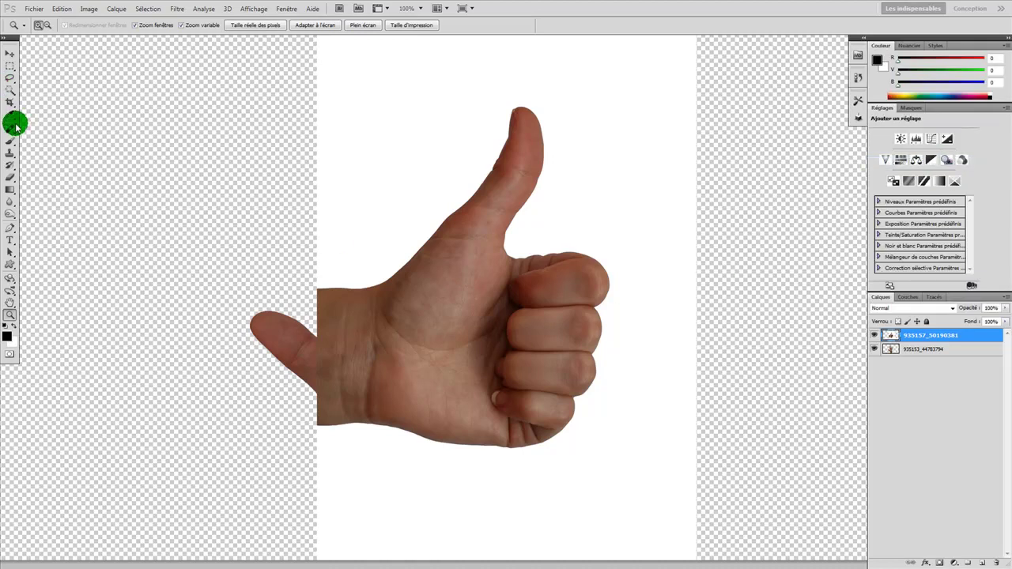
click(10, 89)
click(50, 99)
click(440, 154)
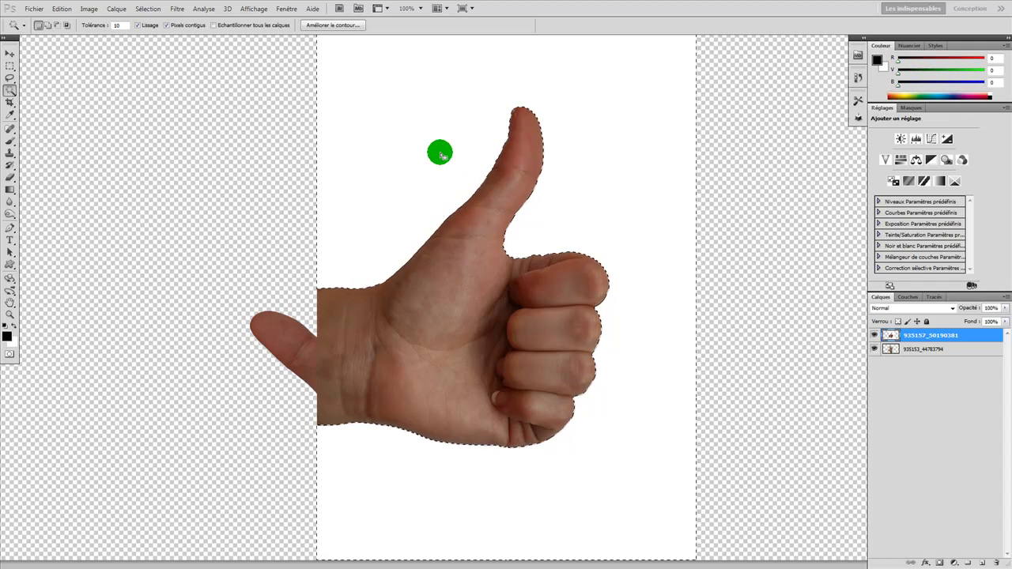
key(Delete)
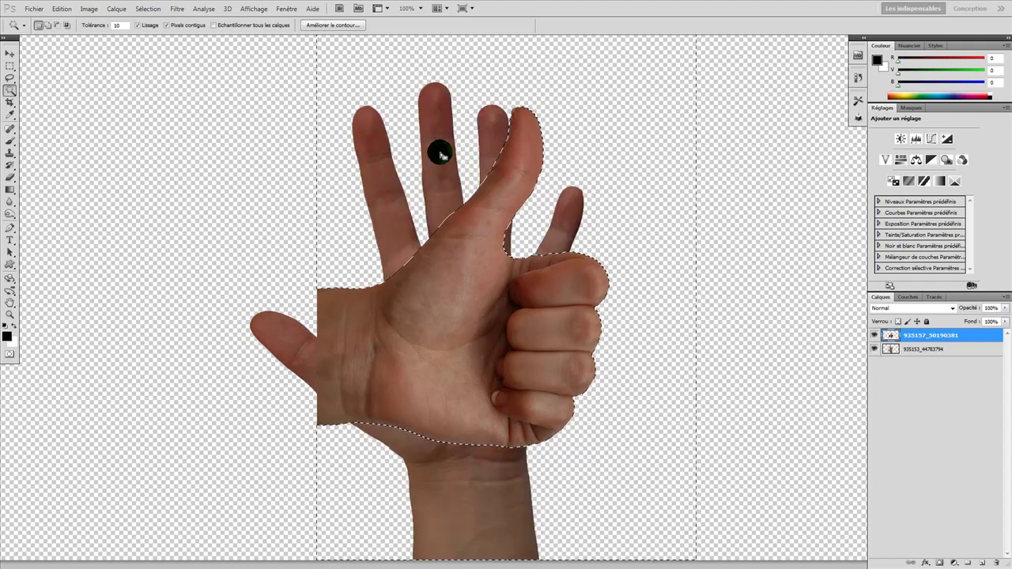
key(ctrl+d)
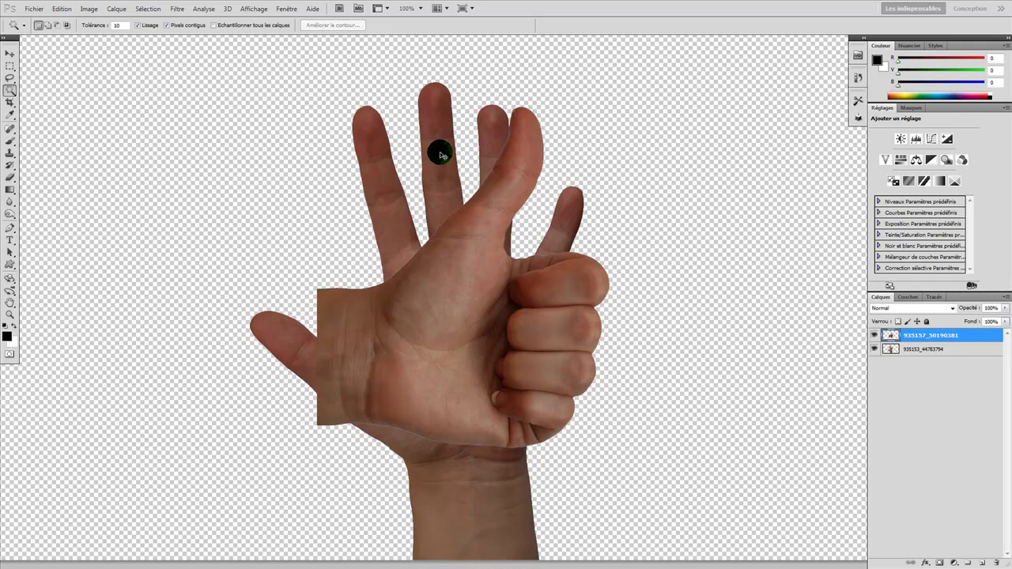
- Free-transform the thumbs-up hand, rotating it about -141.4° and moving it over to the open hand's thumb side
key(ctrl+t)
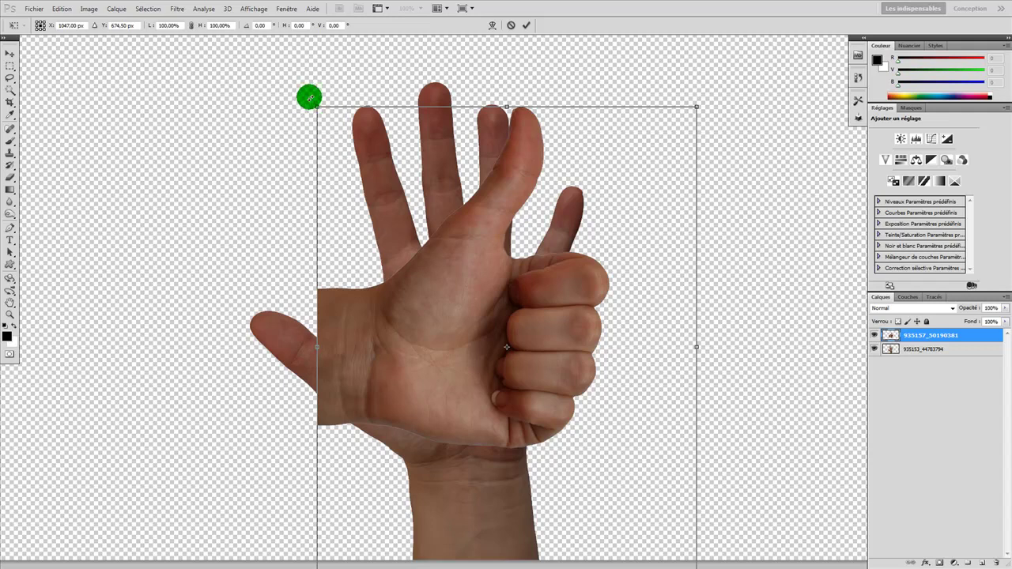
drag(308, 97, 520, 516)
drag(545, 404, 277, 316)
- Scale the thumbs-up hand to about one third of its size, fit its wrist over the open hand's thumb tip, and apply the transform
scroll(276, 317, down, 1)
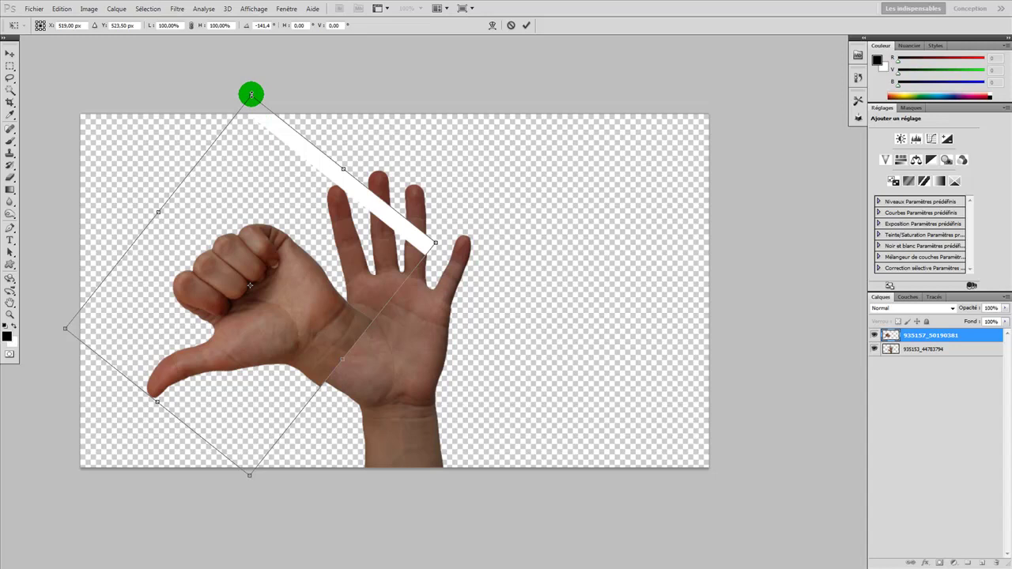
drag(251, 95, 241, 221)
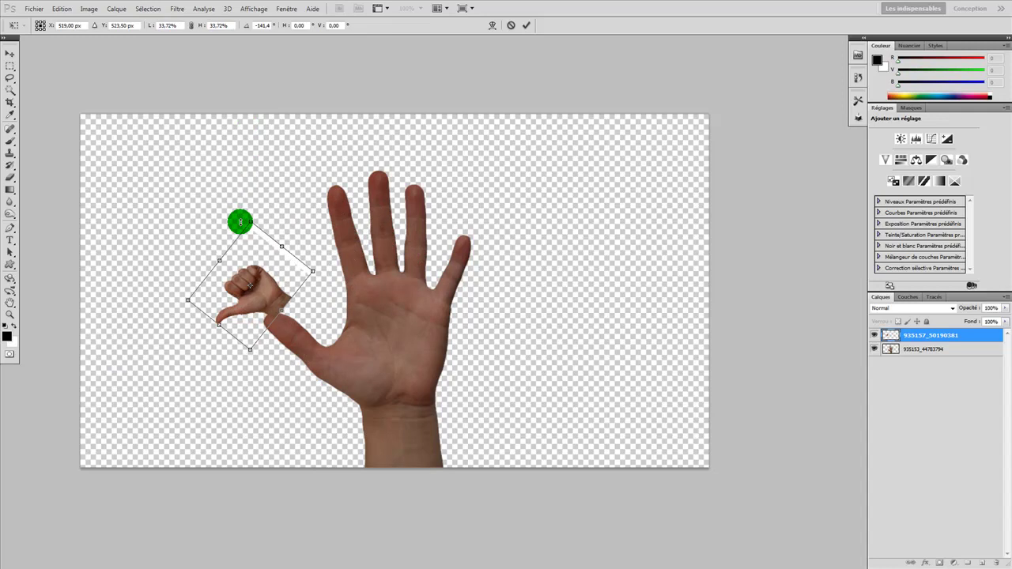
drag(260, 298, 278, 325)
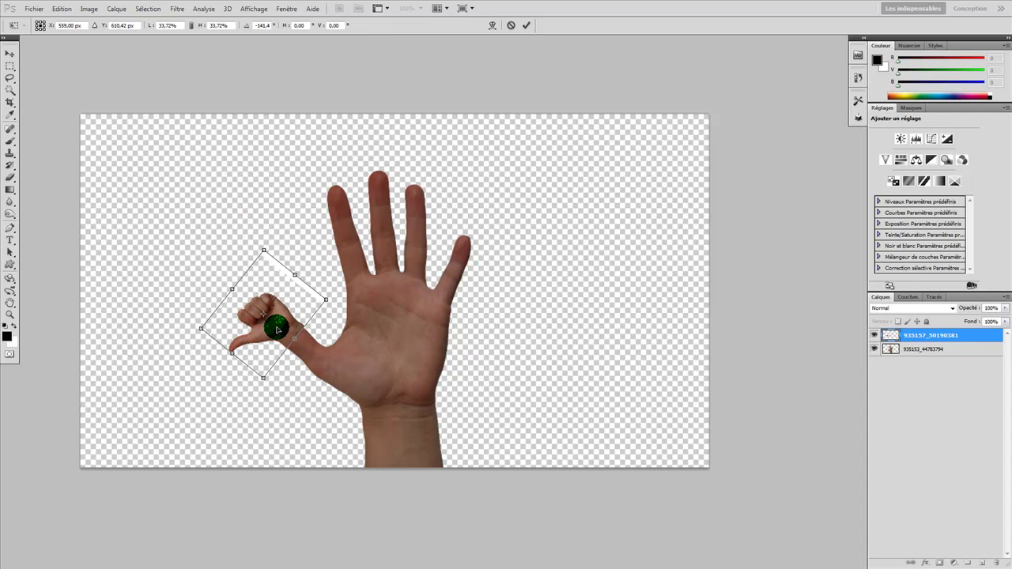
scroll(266, 336, up, 1)
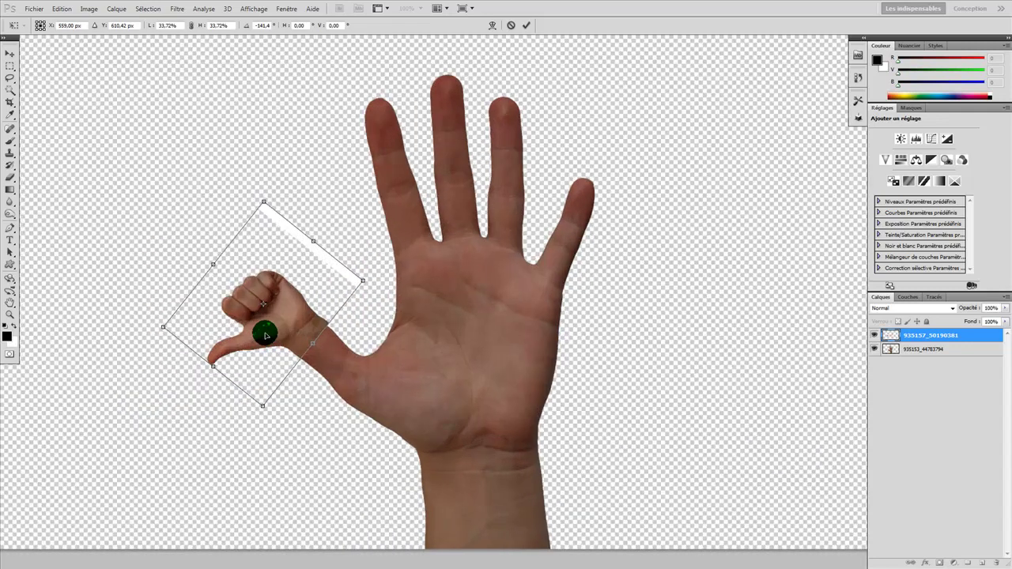
scroll(267, 336, up, 1)
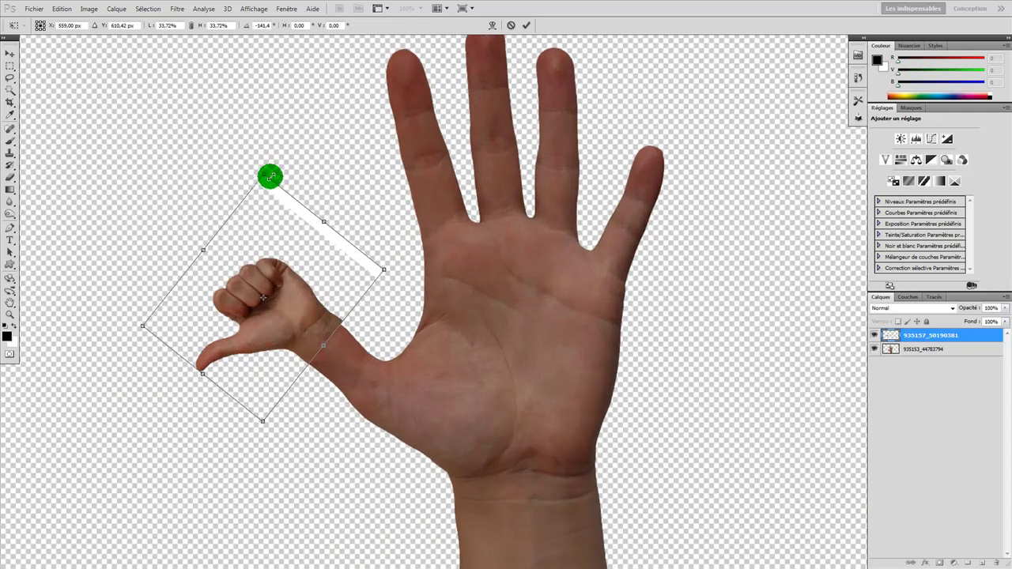
drag(262, 171, 262, 181)
drag(274, 253, 277, 258)
key(Return)
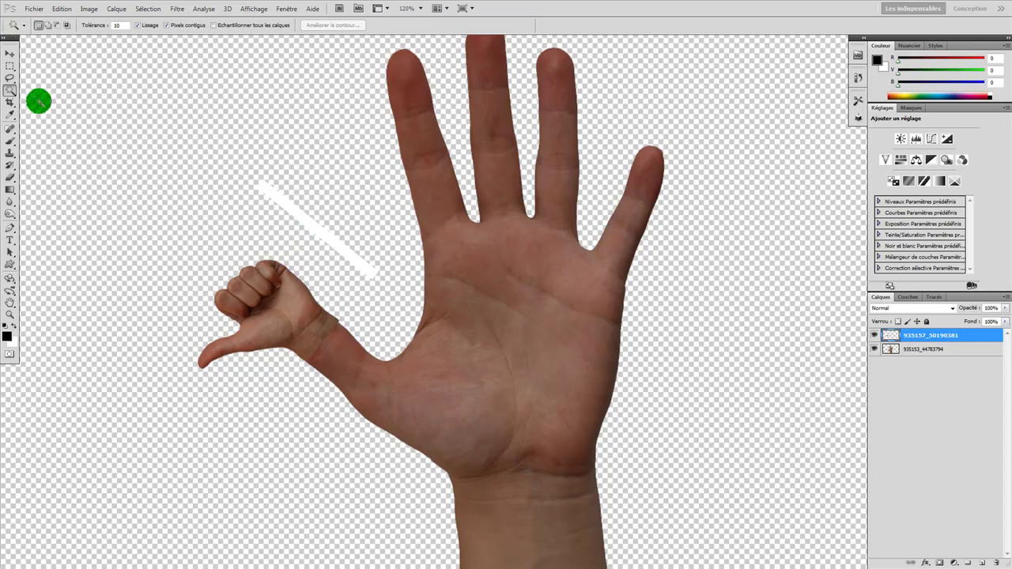
- Erase the leftover white streak beside the thumbs-up hand and add a layer mask to that hand's layer
click(8, 180)
mouse_move(269, 181)
mouse_down()
mouse_move(300, 222)
mouse_move(375, 277)
mouse_up()
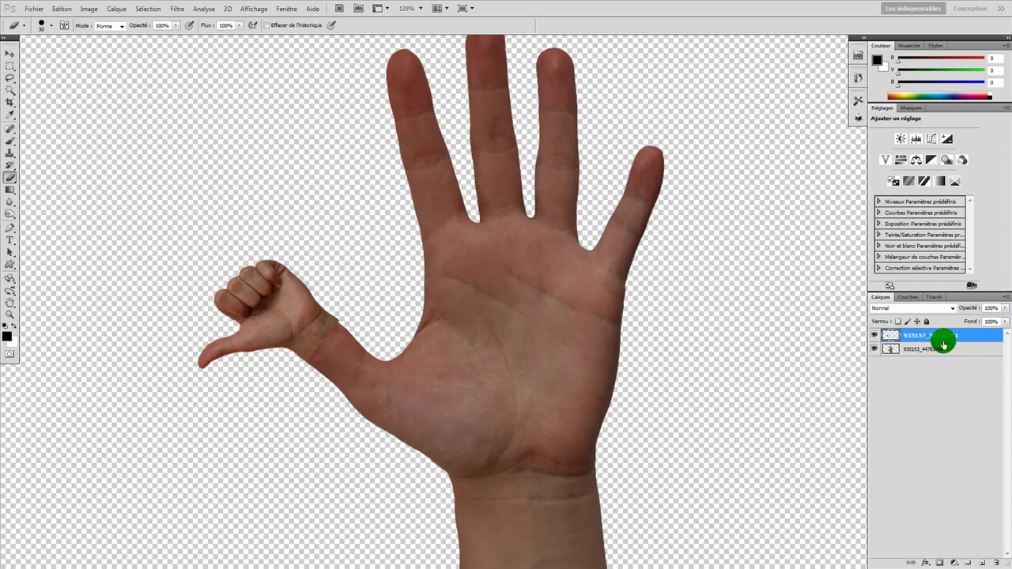
click(940, 563)
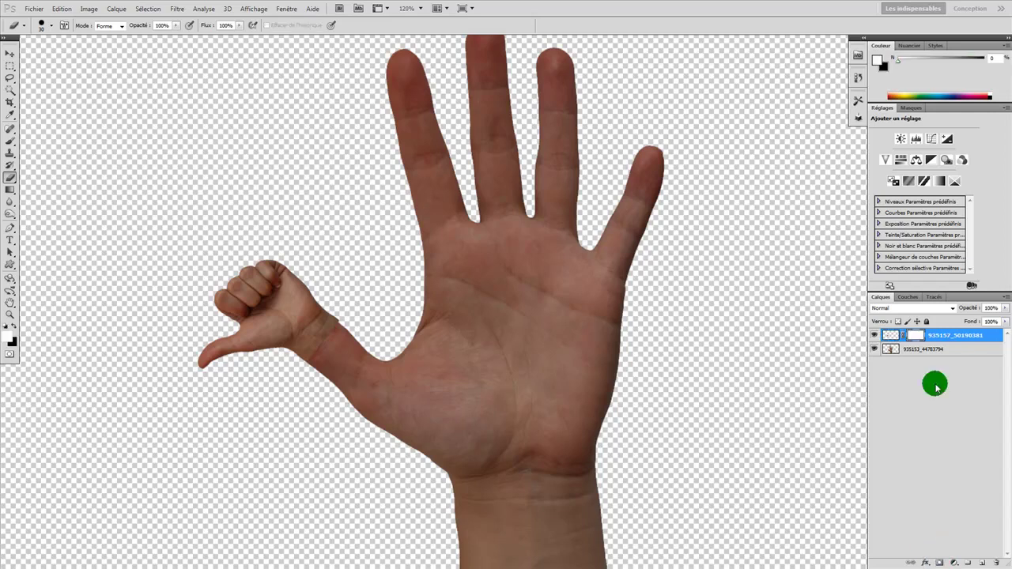
click(923, 339)
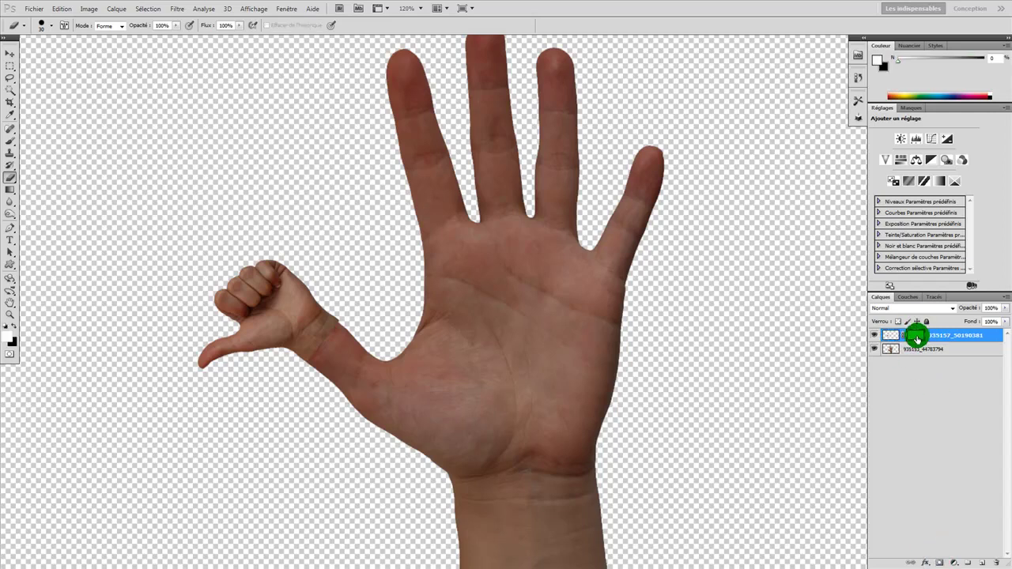
- Set up a soft black brush for mask painting, 33 px in size with 0% hardness and 60% flow
click(14, 327)
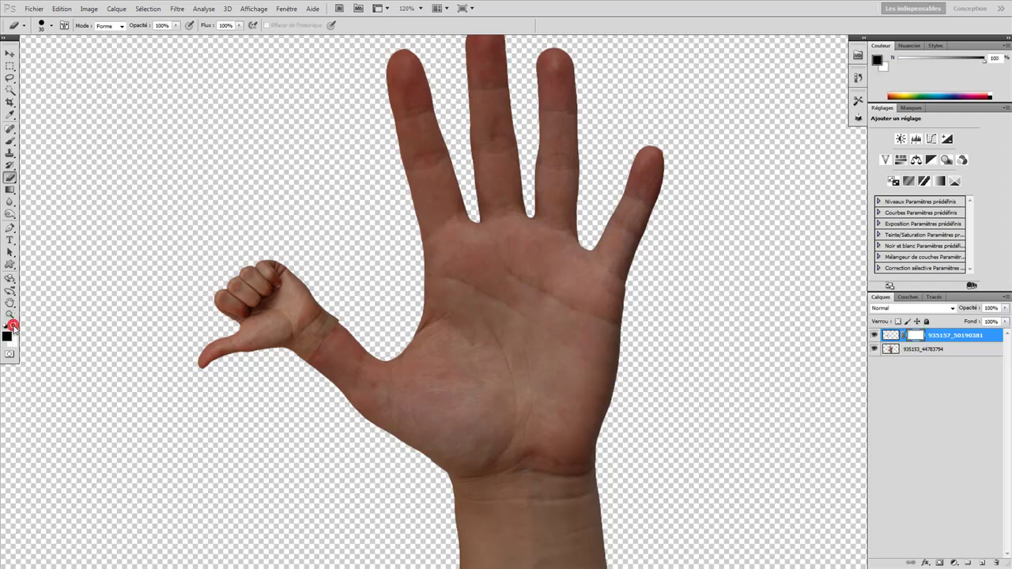
click(14, 327)
click(13, 326)
click(13, 326)
click(14, 326)
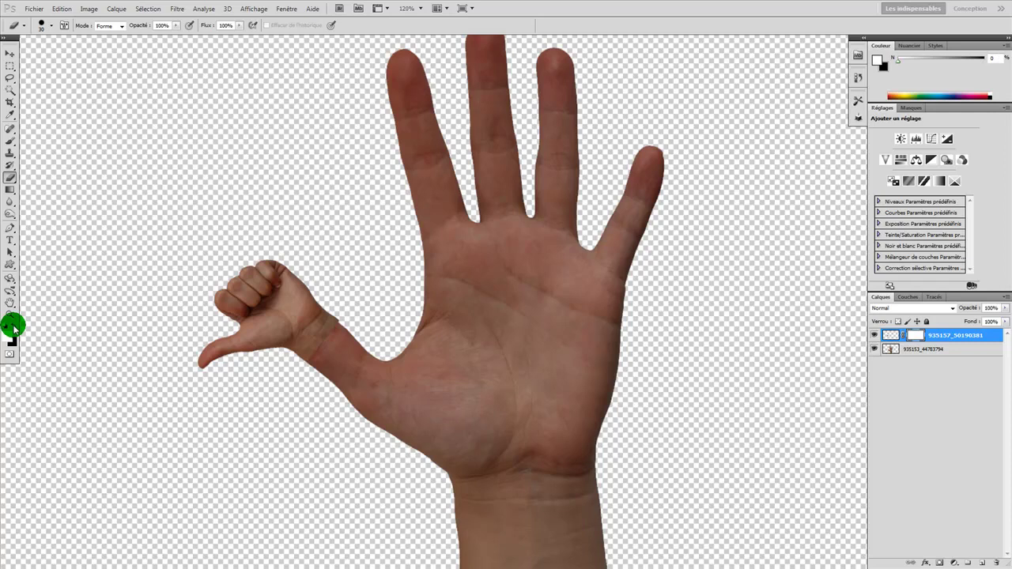
click(13, 327)
click(9, 141)
click(63, 140)
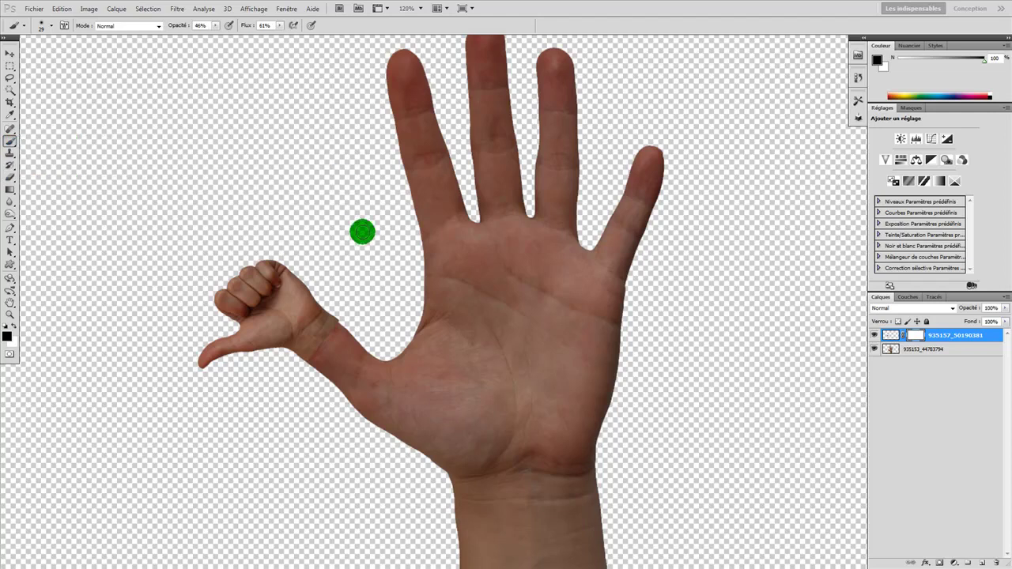
right_click(305, 322)
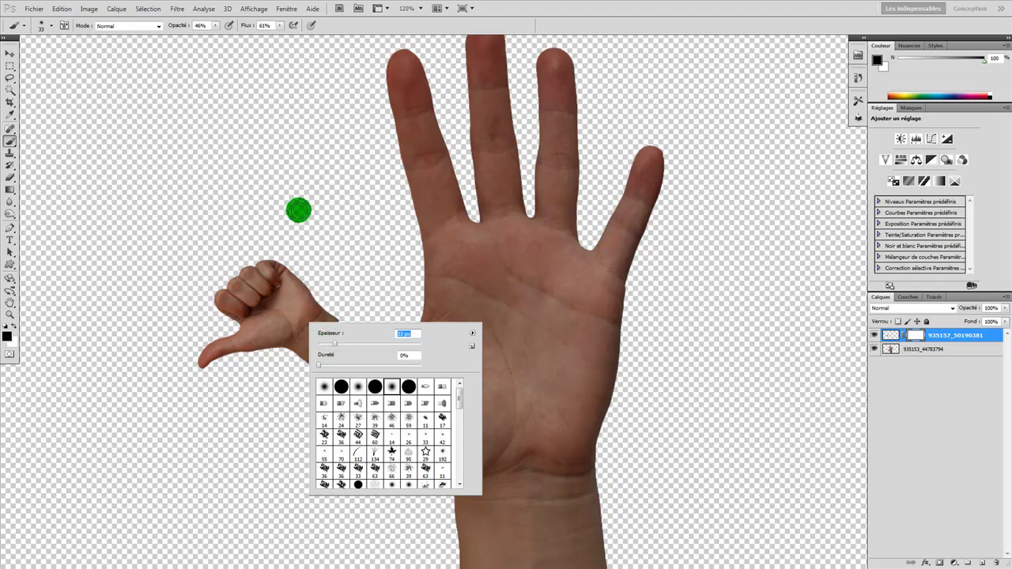
click(337, 30)
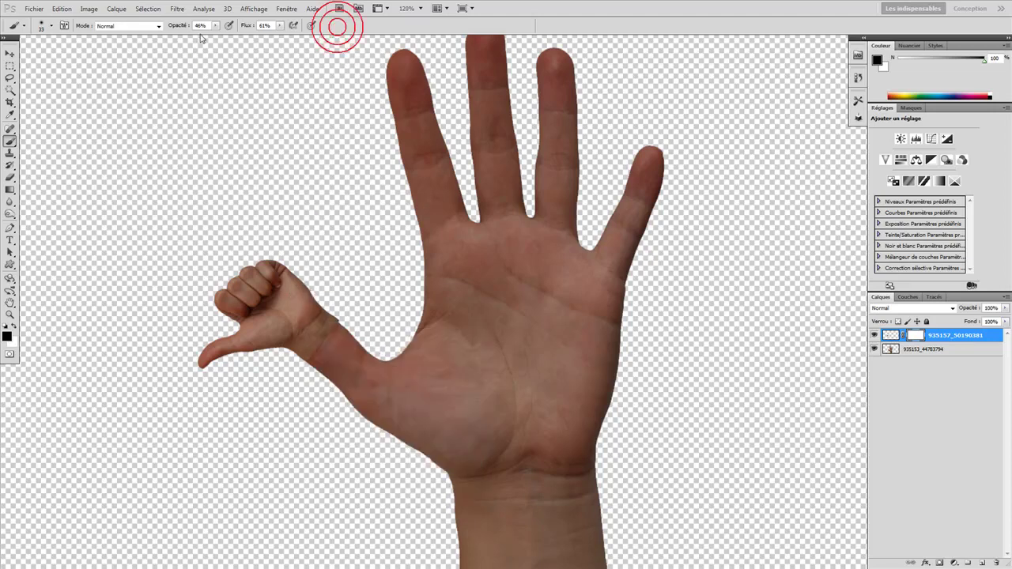
drag(193, 29, 269, 25)
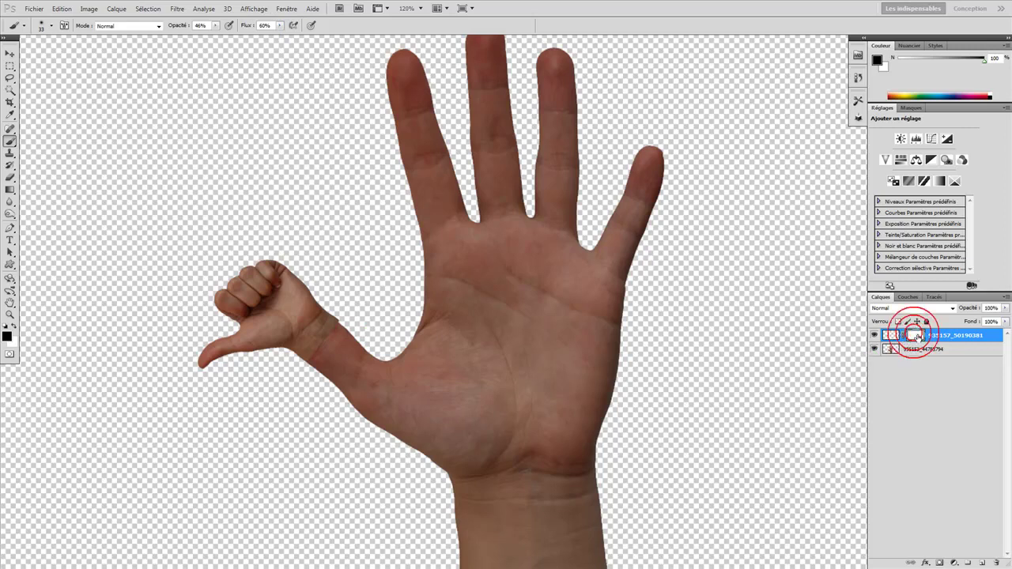
- Paint black on the thumbs-up layer's mask over the wrist edge to blend it into the open hand's thumb
drag(915, 340, 901, 324)
click(315, 357)
click(318, 359)
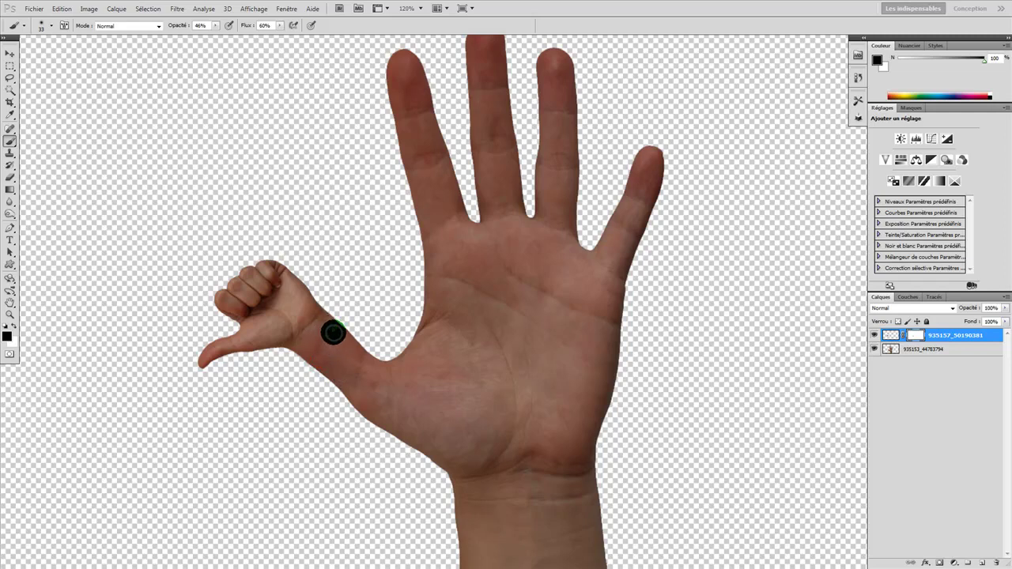
- Place the V-sign hand image 935156_14713447 as a new layer above the thumbs-up hand
scroll(304, 368, down, 1)
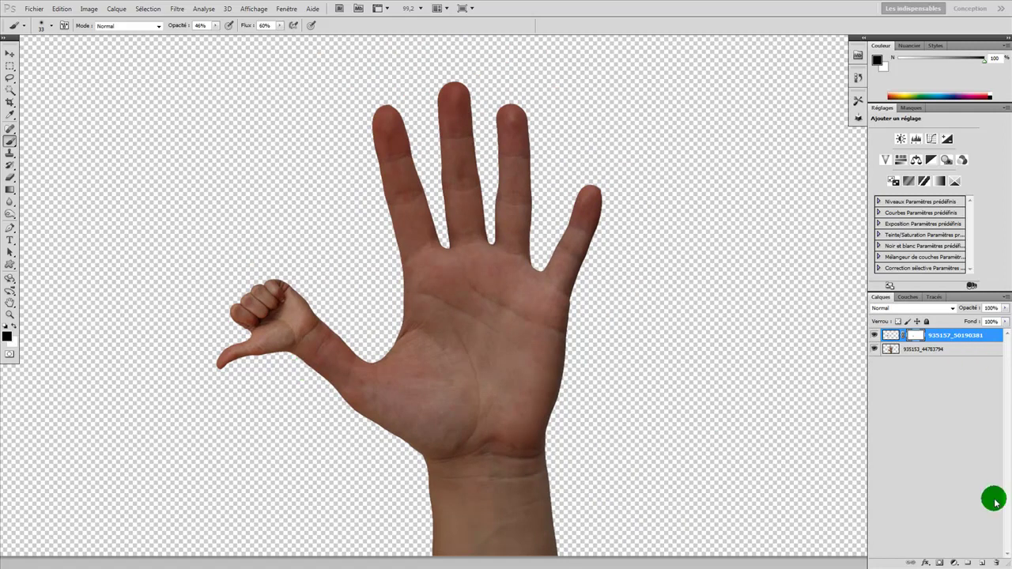
click(32, 10)
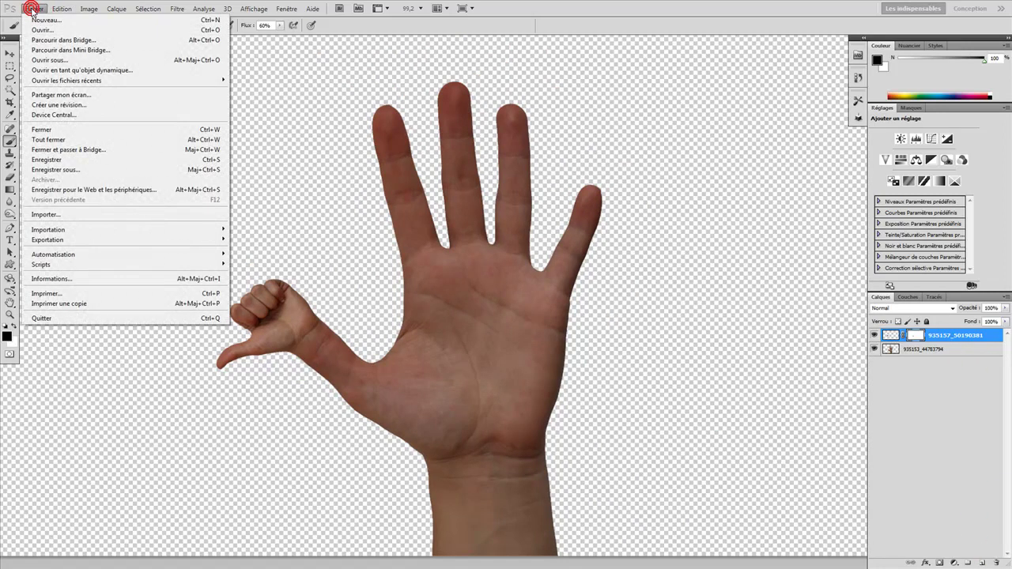
click(123, 213)
click(594, 147)
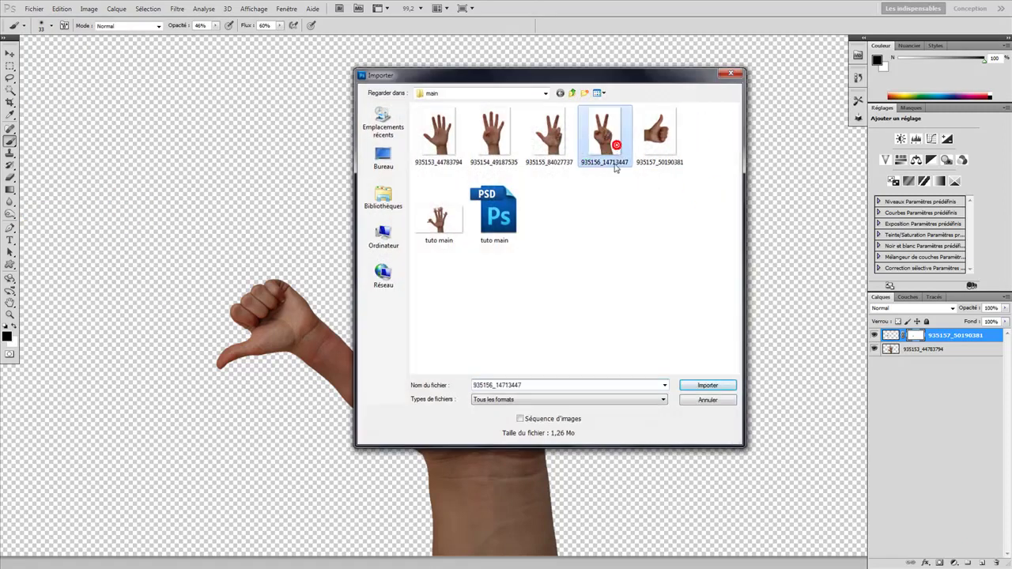
click(706, 387)
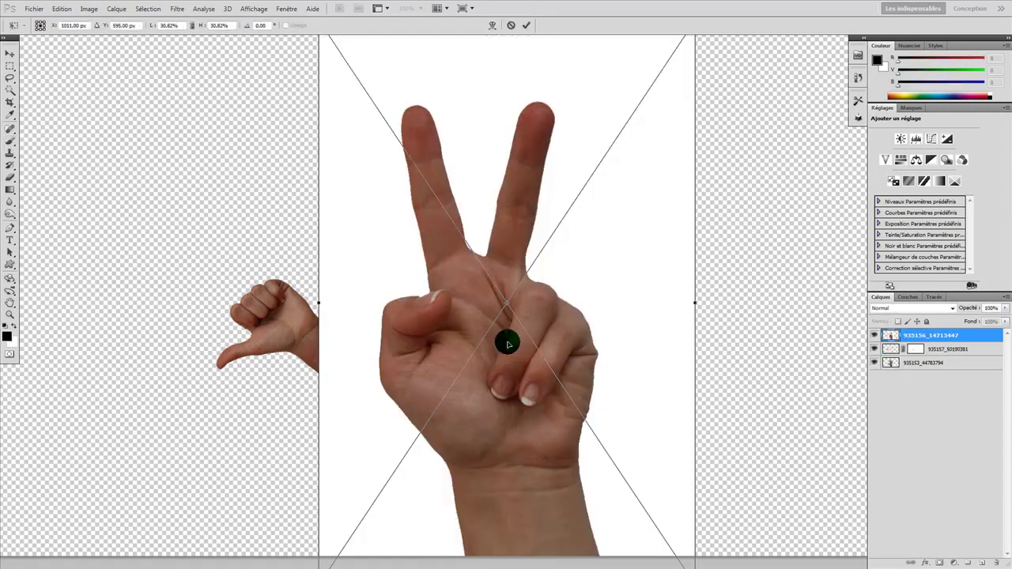
key(Return)
- Rasterize the V-sign layer, delete the white area around the hand with the Magic Wand, and clear the selection
right_click(974, 336)
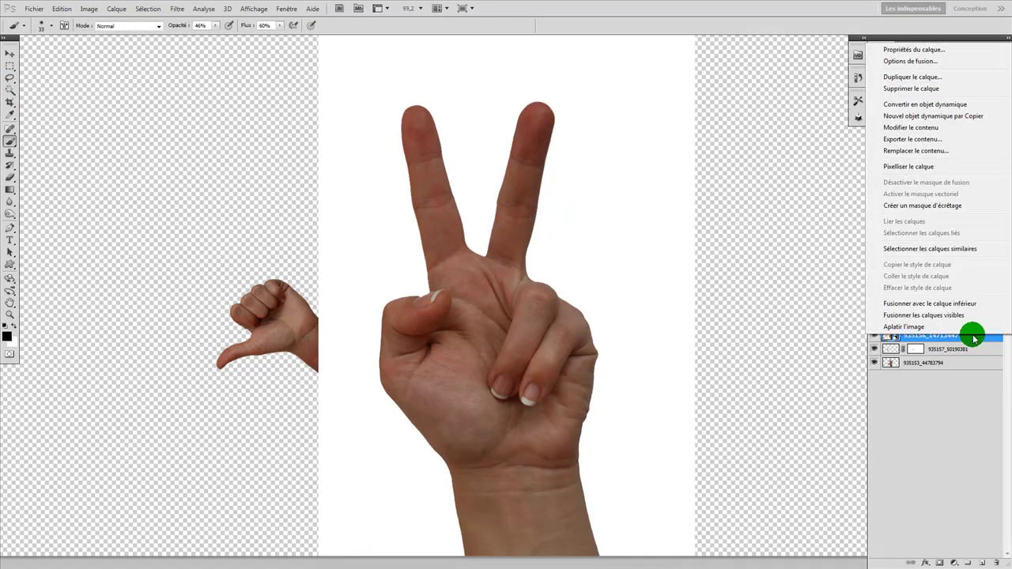
click(943, 167)
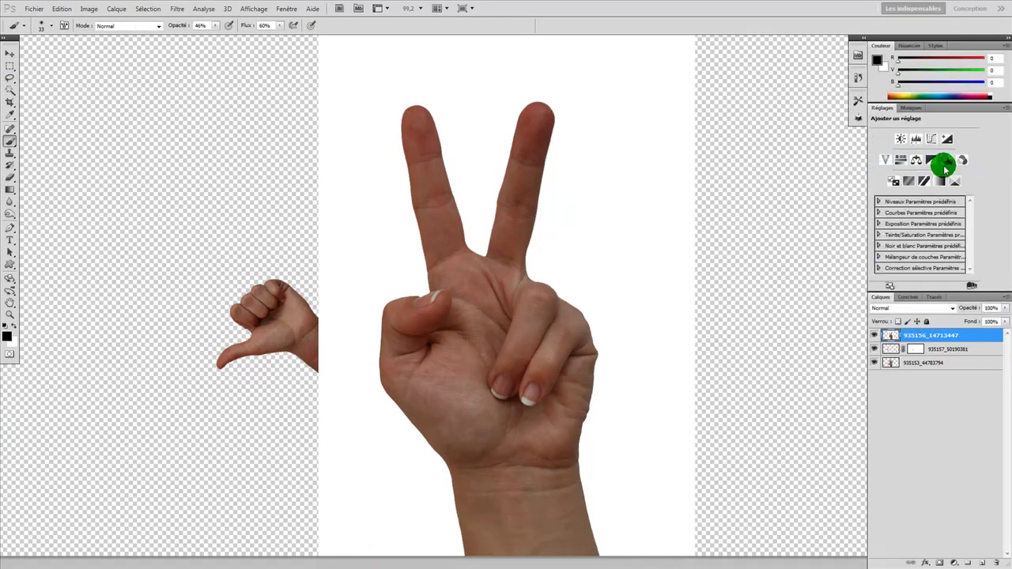
click(11, 91)
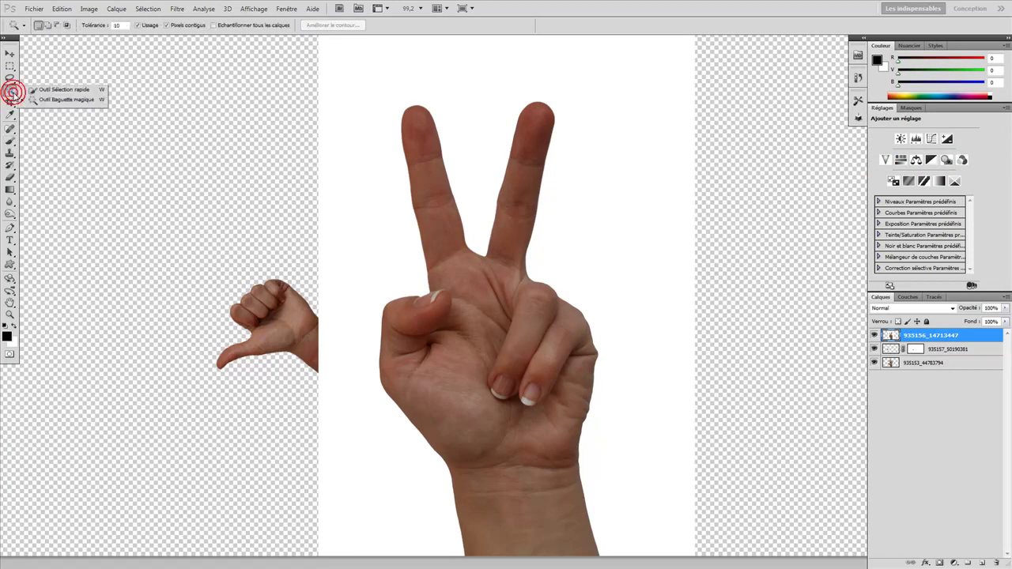
click(47, 100)
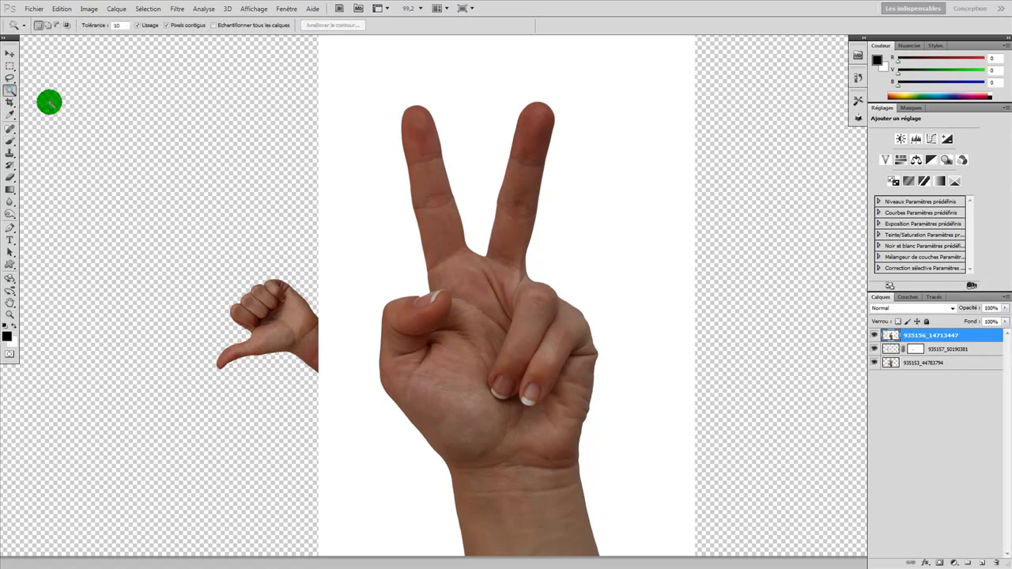
click(384, 194)
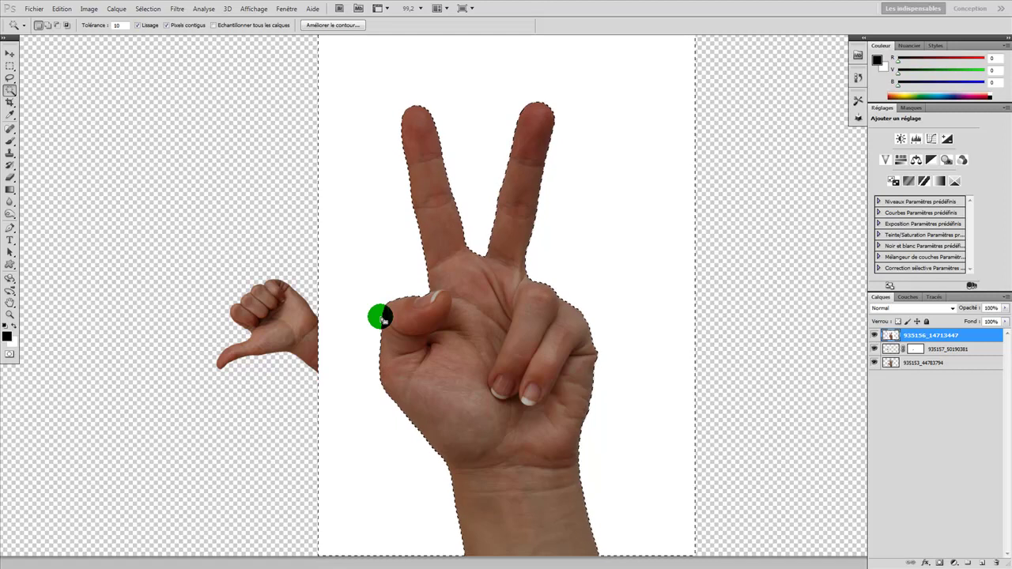
key(Delete)
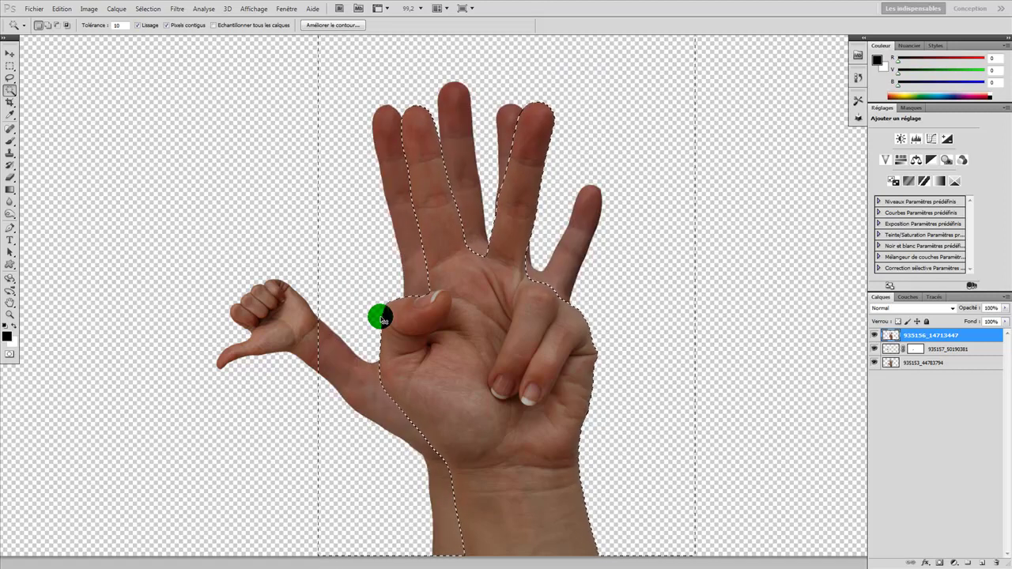
key(ctrl+d)
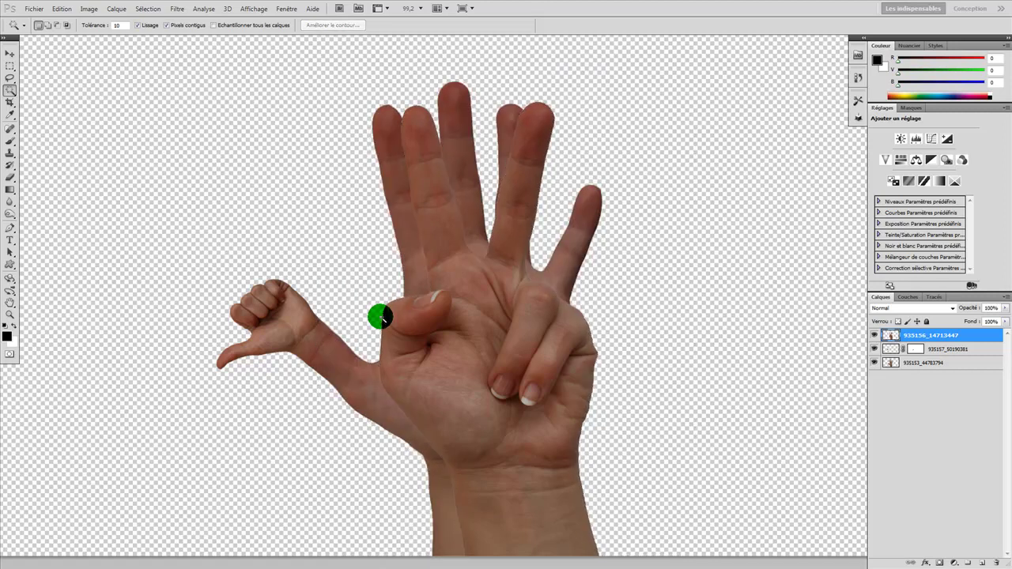
- Free-transform the V-sign hand, scaling it proportionally to about 25.5% and moving it near the base of the index finger
key(ctrl+t)
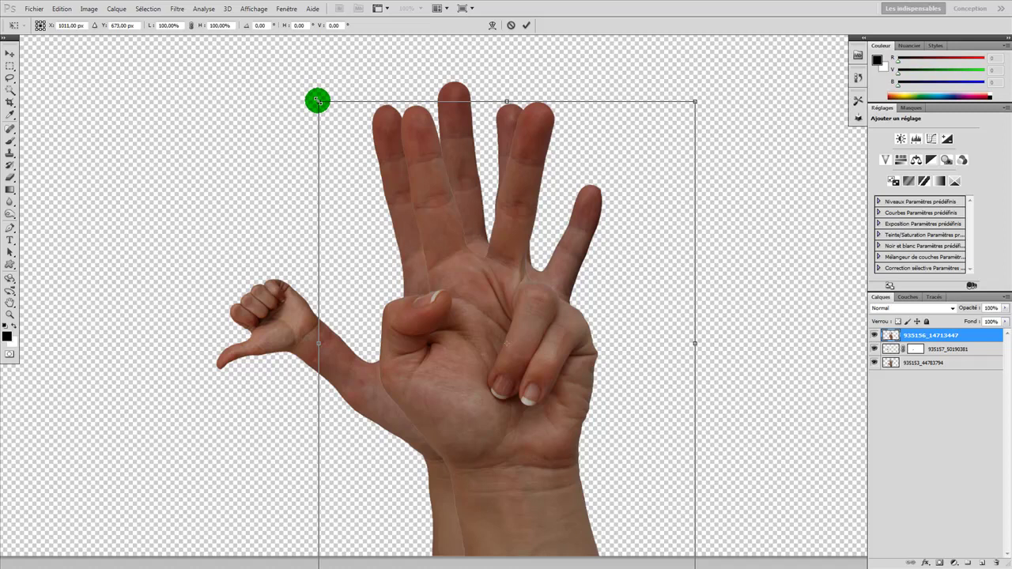
drag(317, 101, 450, 287)
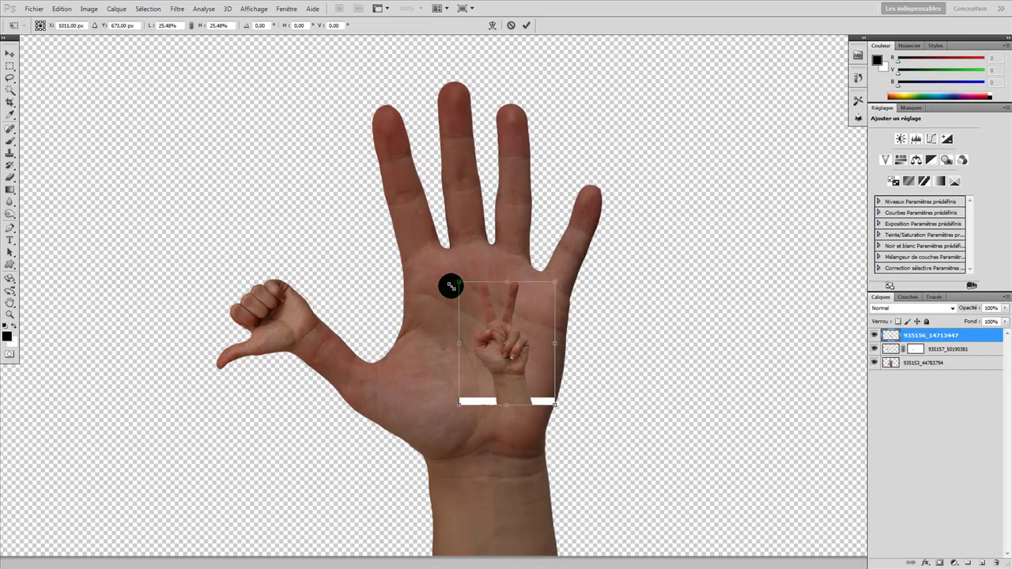
drag(483, 366, 431, 246)
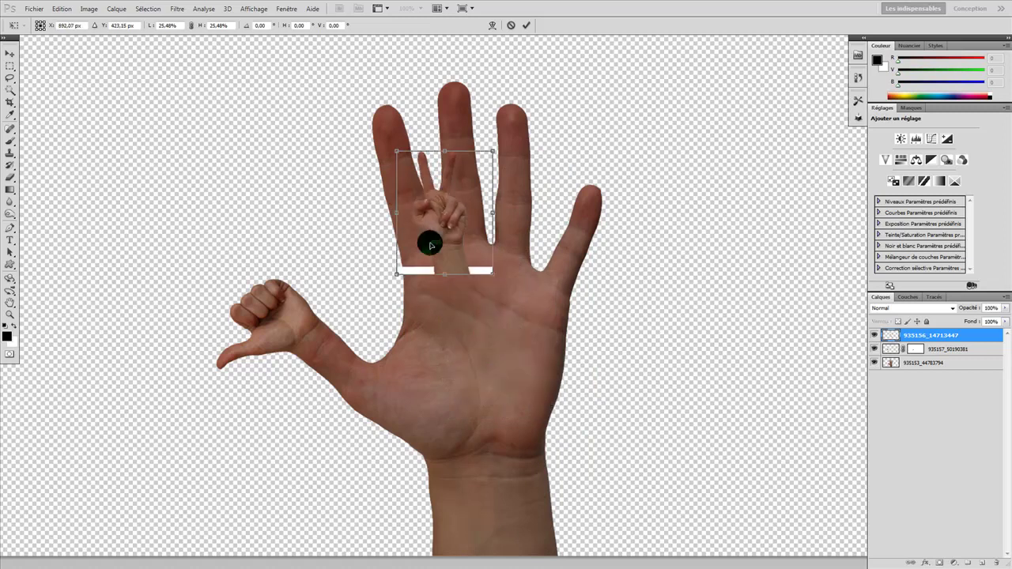
- Delete the leftover white strips on both sides of the V-sign hand's wrist using the Magic Wand
key(w)
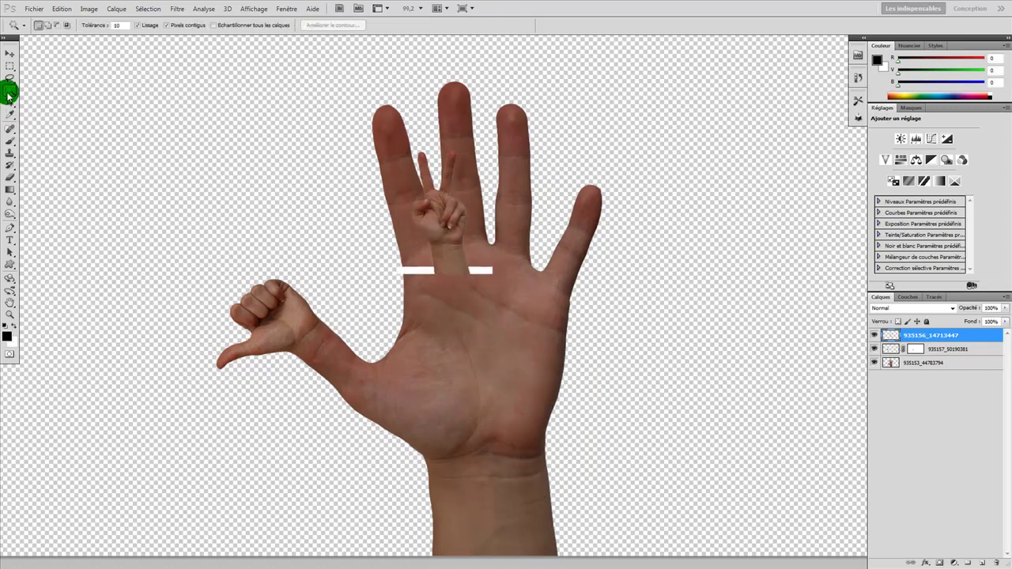
click(420, 274)
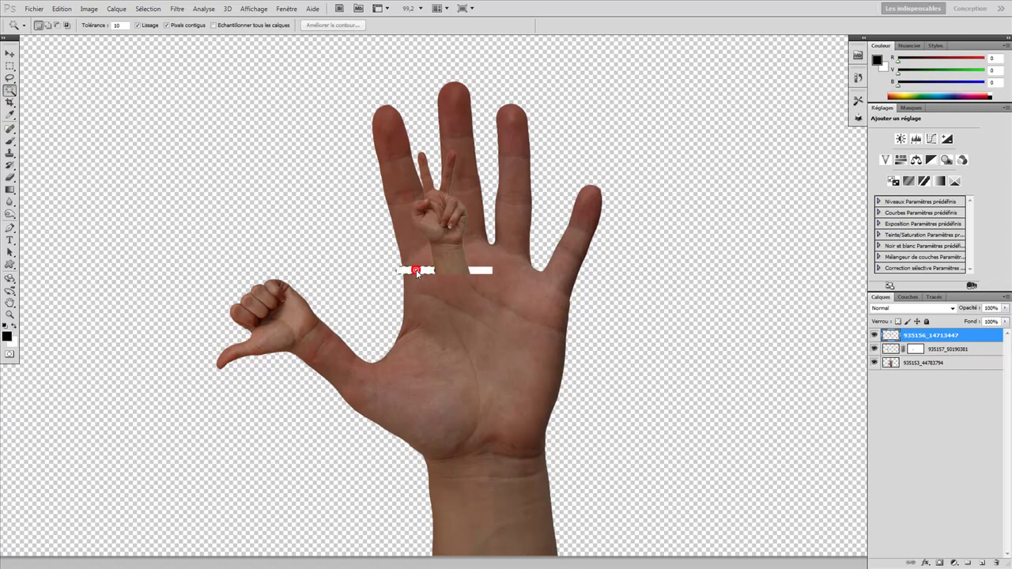
click(417, 273)
click(478, 275)
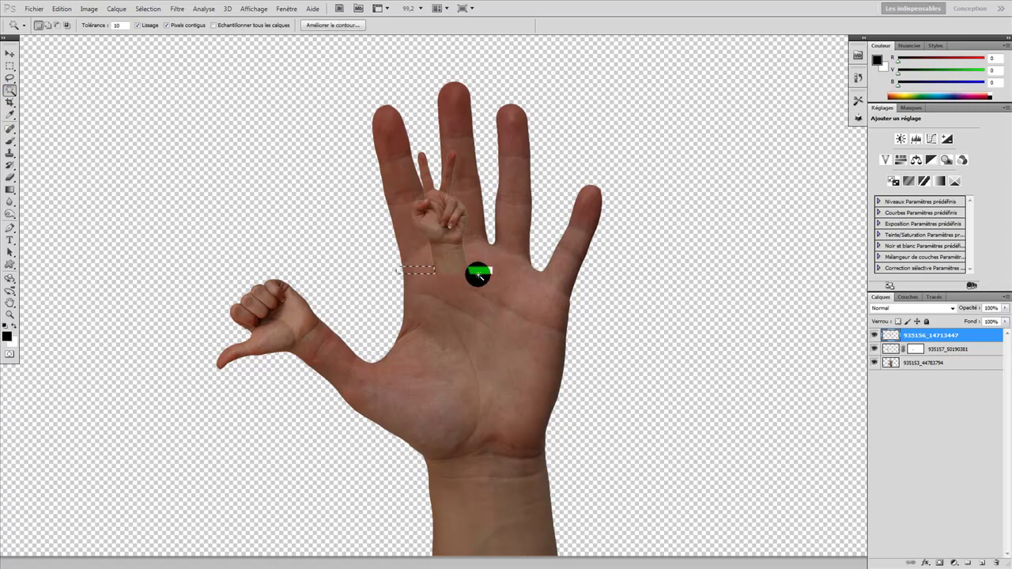
key(Delete)
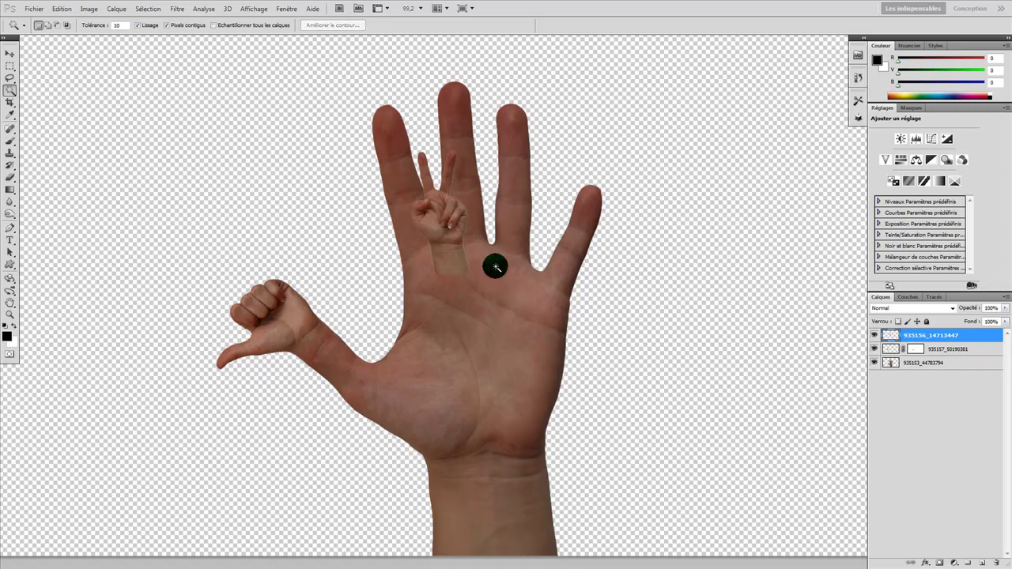
- Move the V-sign hand so its wrist covers the open hand's index fingertip and apply the transform
key(ctrl+t)
drag(456, 252, 396, 144)
key(w)
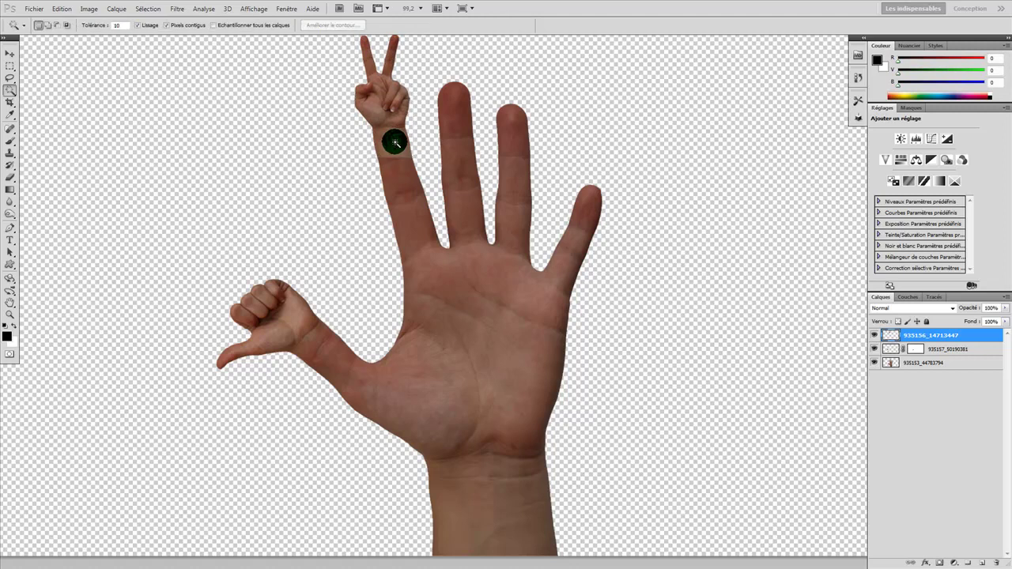
- Add a layer mask to the V-sign layer and brush black over the wrist edge to blend it into the index finger
scroll(311, 134, up, 3)
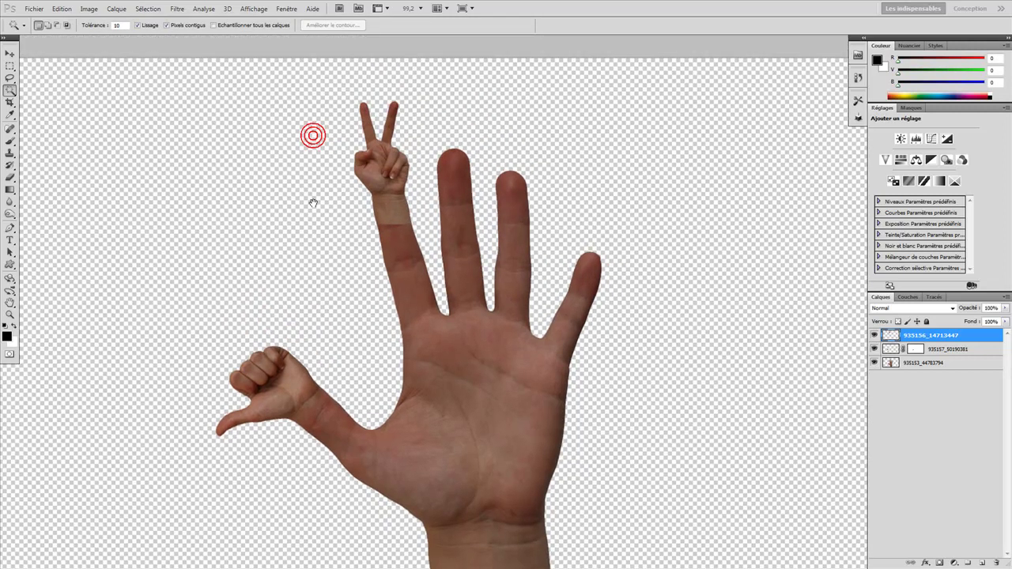
click(941, 562)
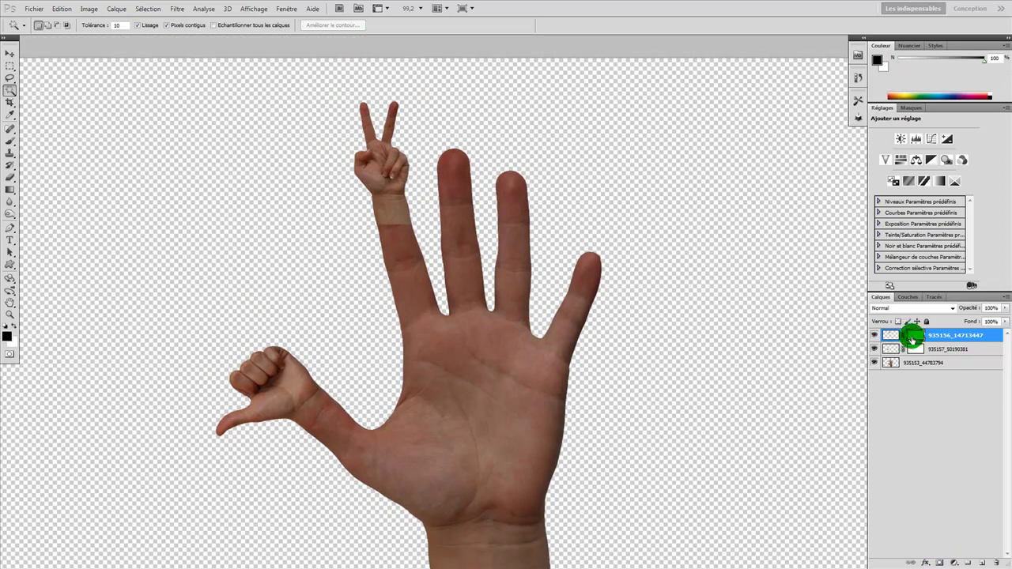
click(11, 143)
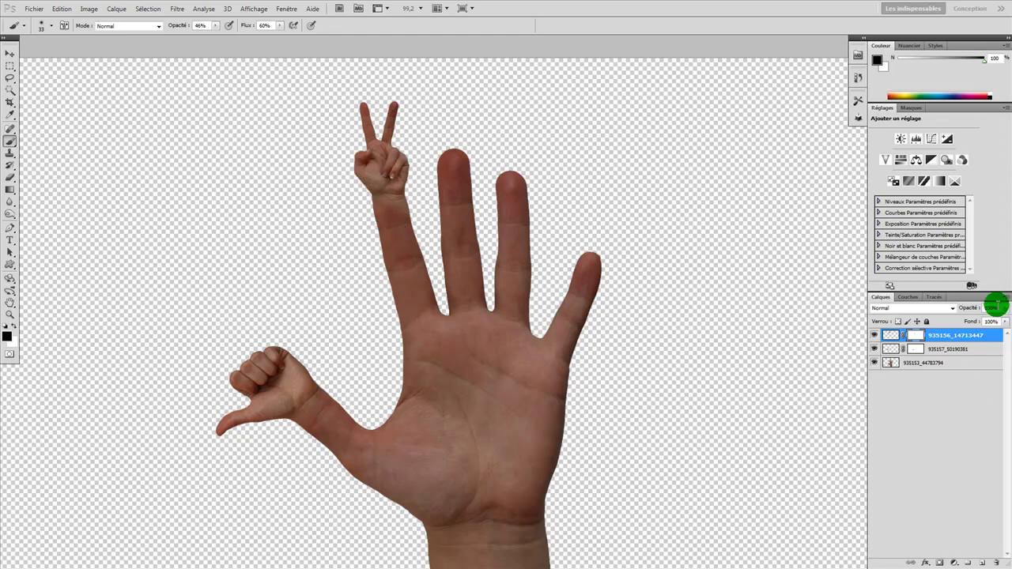
- Place the image 935155_84027737 over the open hand, moving it to fit the canvas height, and confirm the placement
click(35, 11)
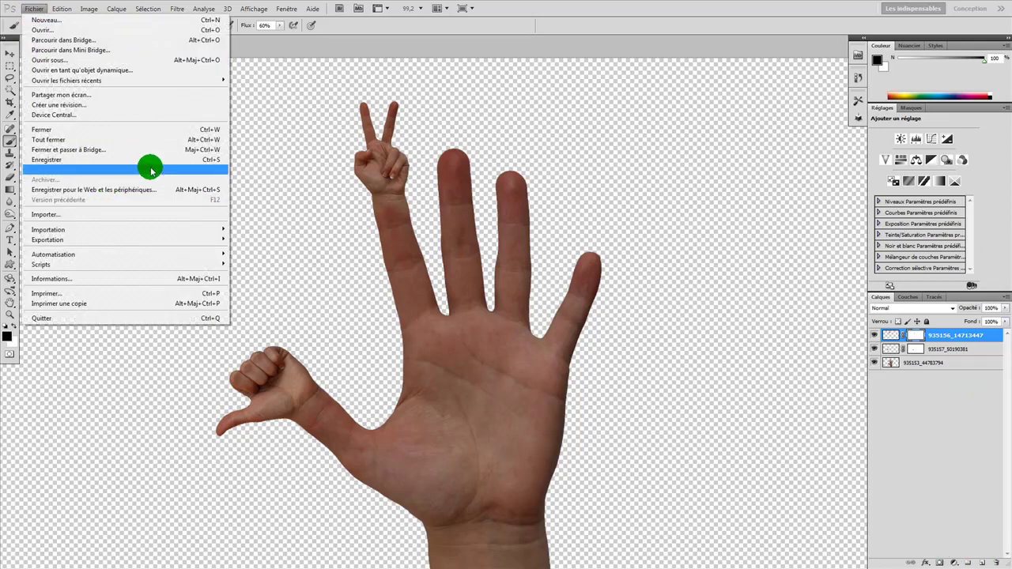
click(145, 214)
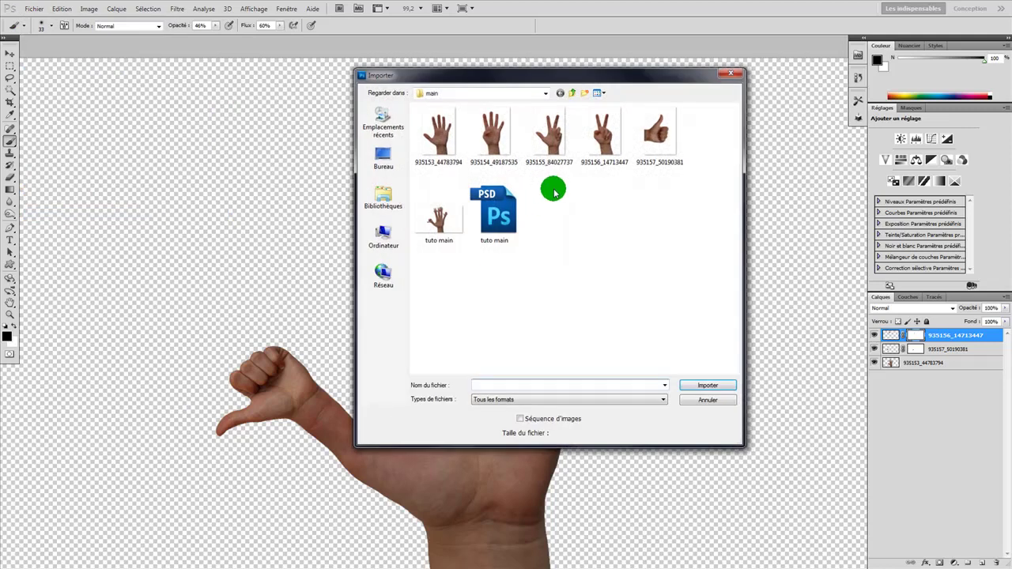
click(551, 136)
click(704, 387)
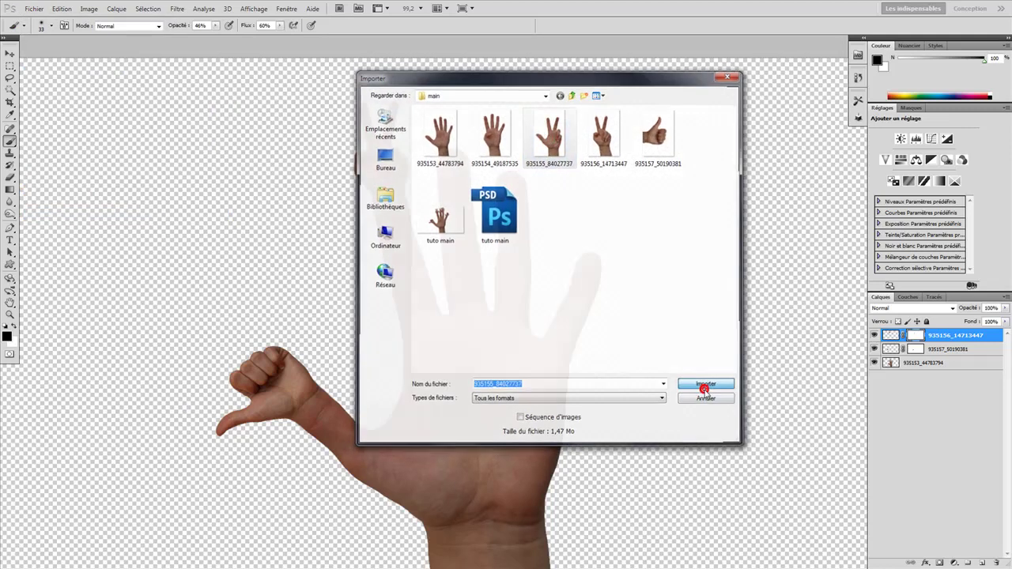
scroll(404, 368, down, 4)
drag(456, 230, 452, 253)
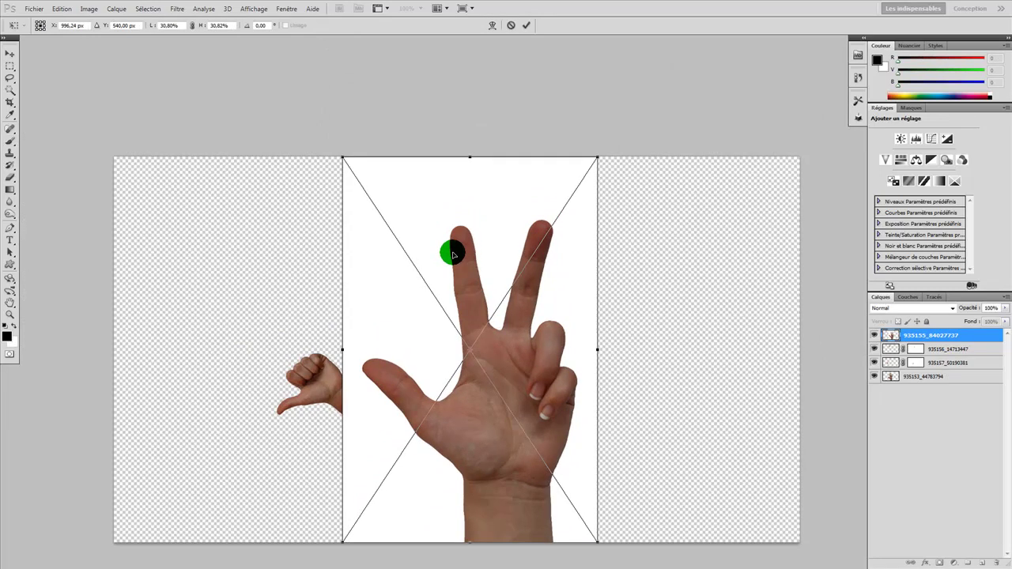
key(Return)
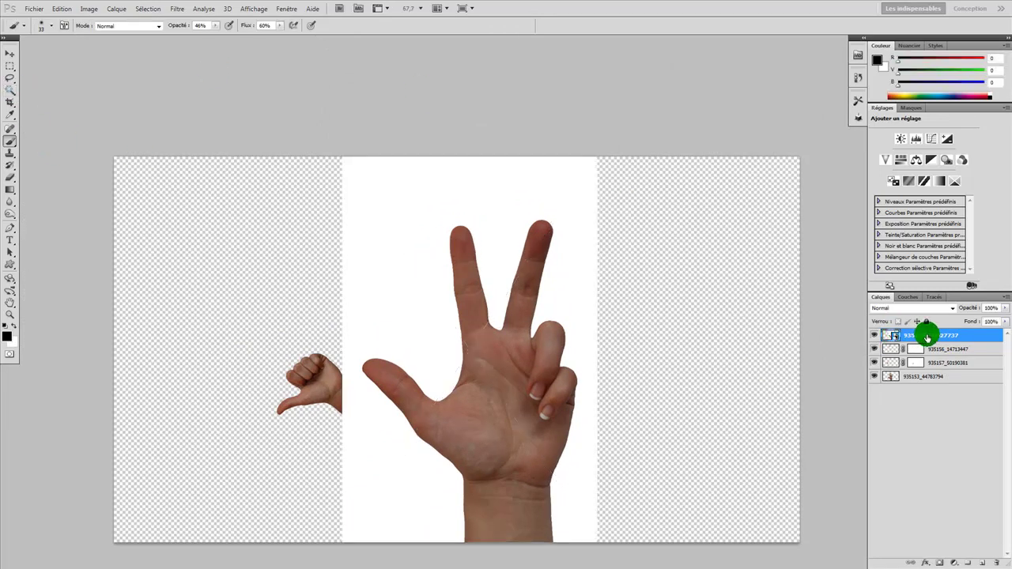
- Rasterize the 935155_84027737 layer, delete its white background using the Magic Wand, and clear the selection
right_click(926, 336)
click(941, 165)
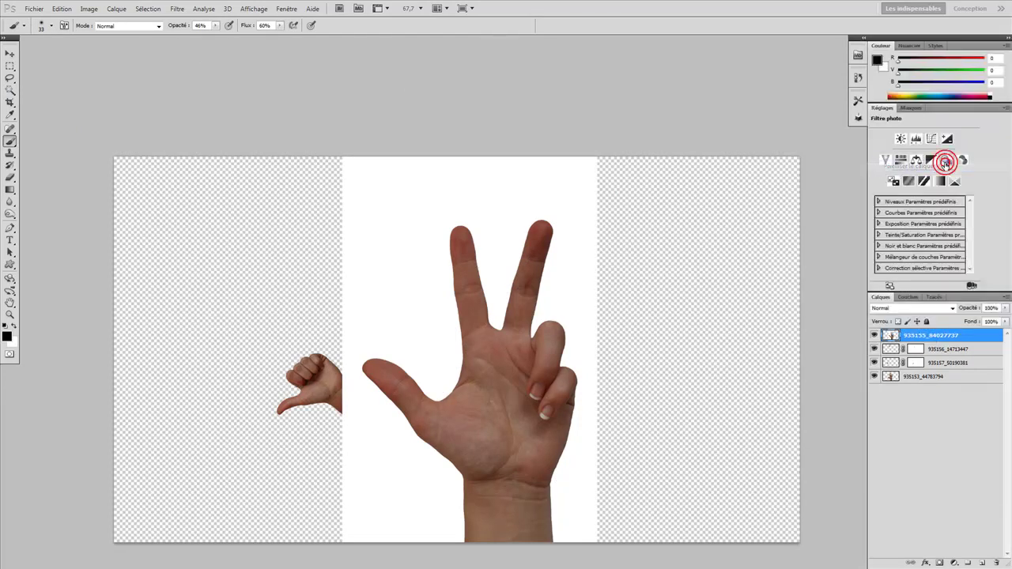
click(10, 89)
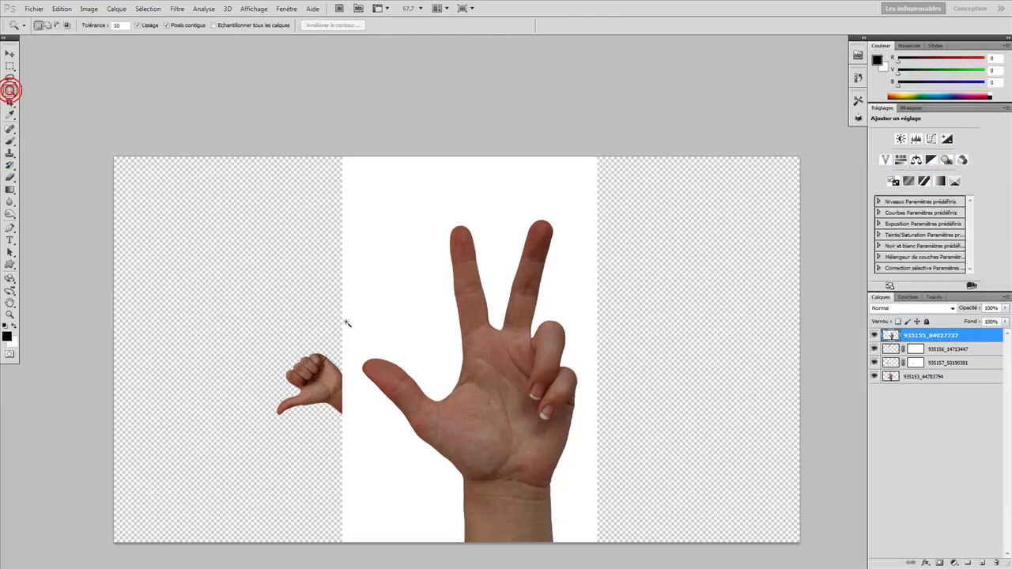
click(396, 276)
key(Delete)
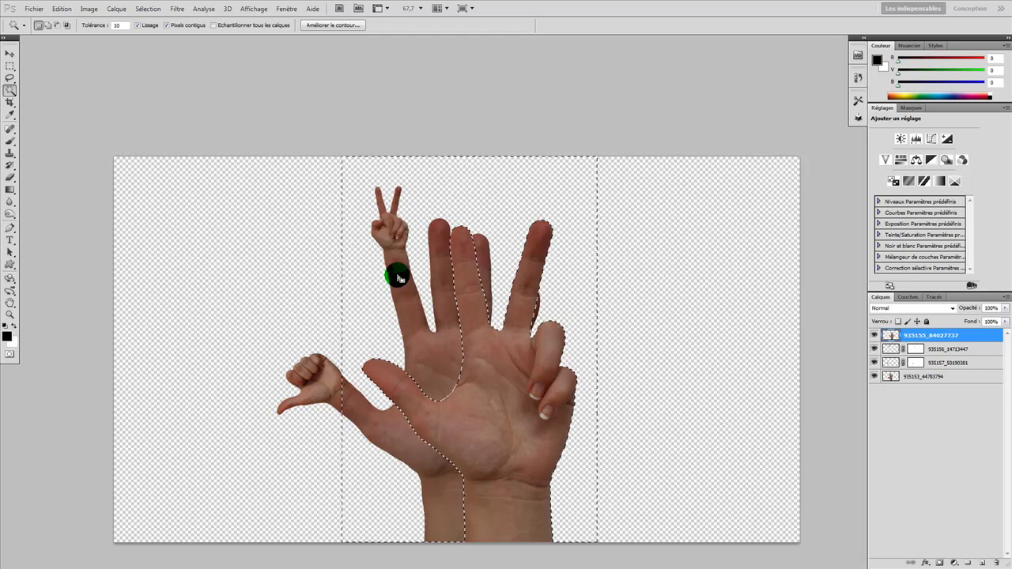
key(ctrl+d)
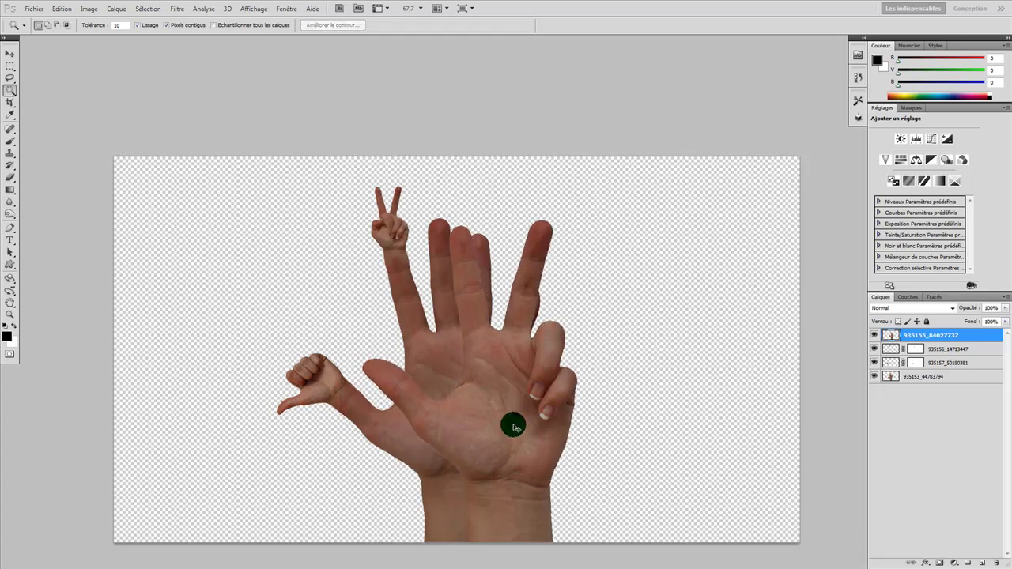
- Free-transform the three-finger hand, scaling it proportionally to about 26% and fitting its wrist over the open hand's middle fingertip
key(ctrl+t)
drag(513, 458, 443, 297)
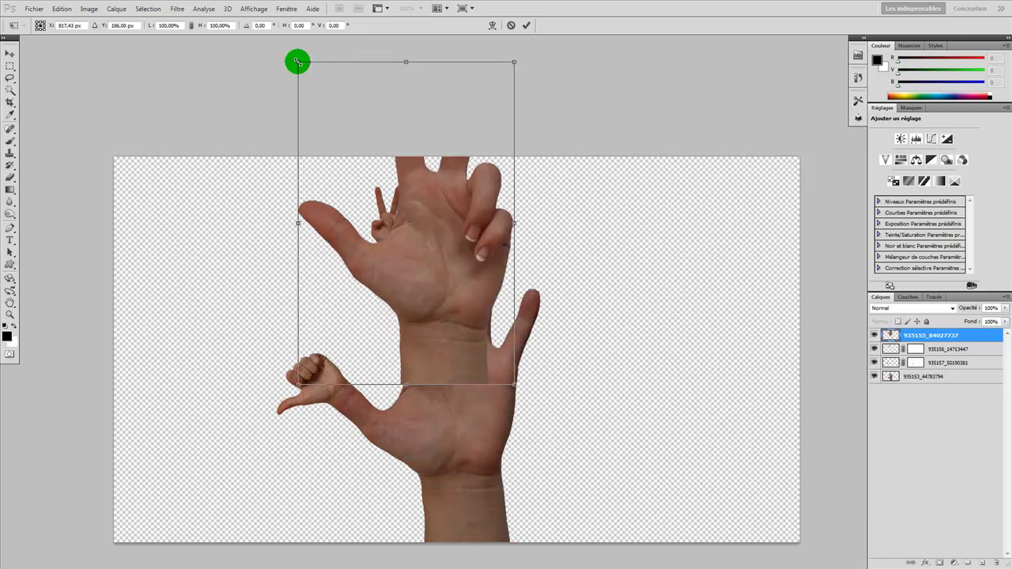
drag(297, 61, 369, 189)
drag(393, 232, 417, 257)
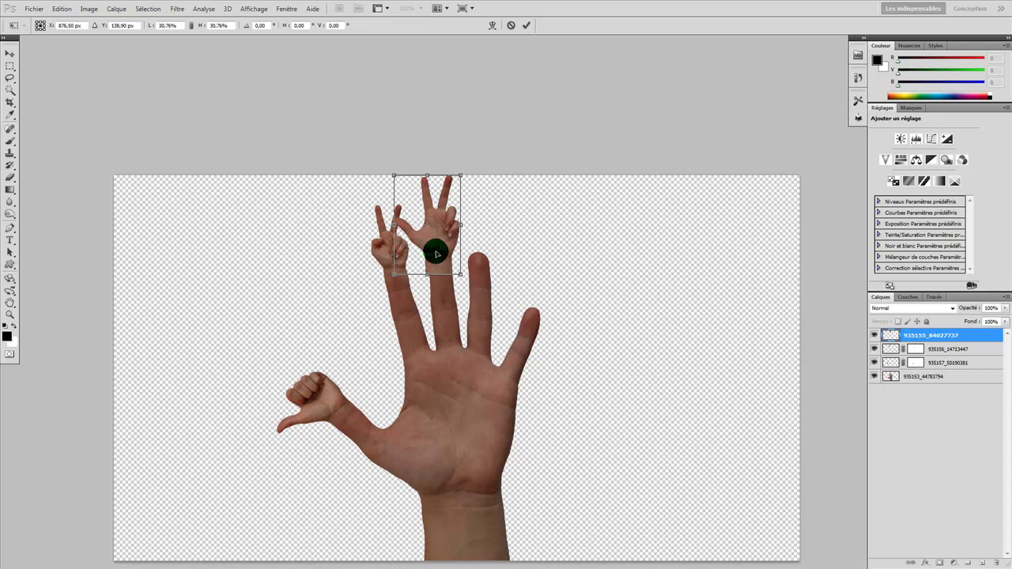
scroll(434, 260, up, 2)
drag(339, 79, 355, 106)
mouse_move(434, 252)
mouse_down()
mouse_move(443, 253)
mouse_move(434, 242)
mouse_move(437, 262)
mouse_up()
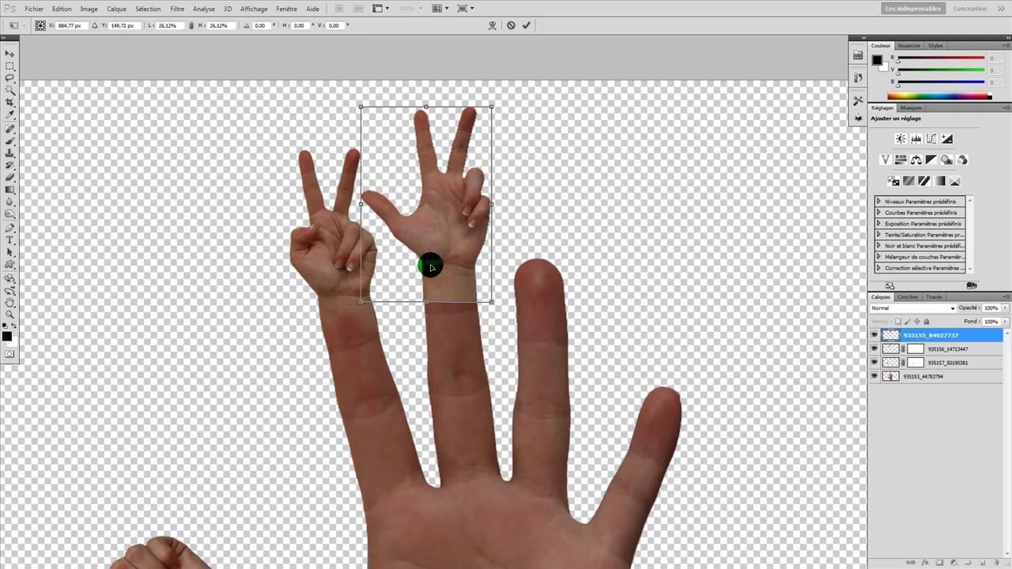
key(Return)
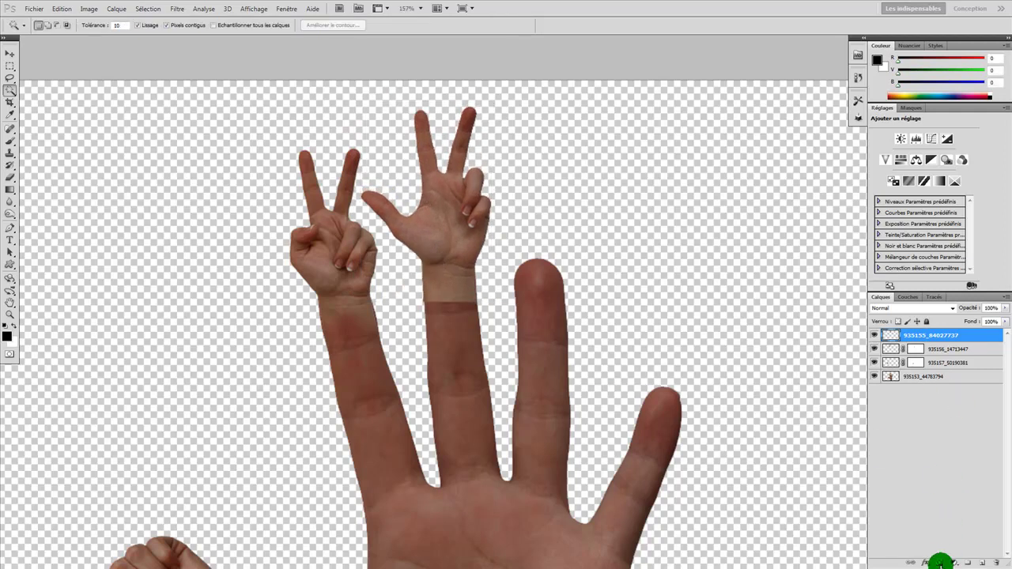
- Blend the three-finger hand's wrist into the middle finger with a black-brushed layer mask, and retouch the V-sign layer's mask at the wrist
click(940, 563)
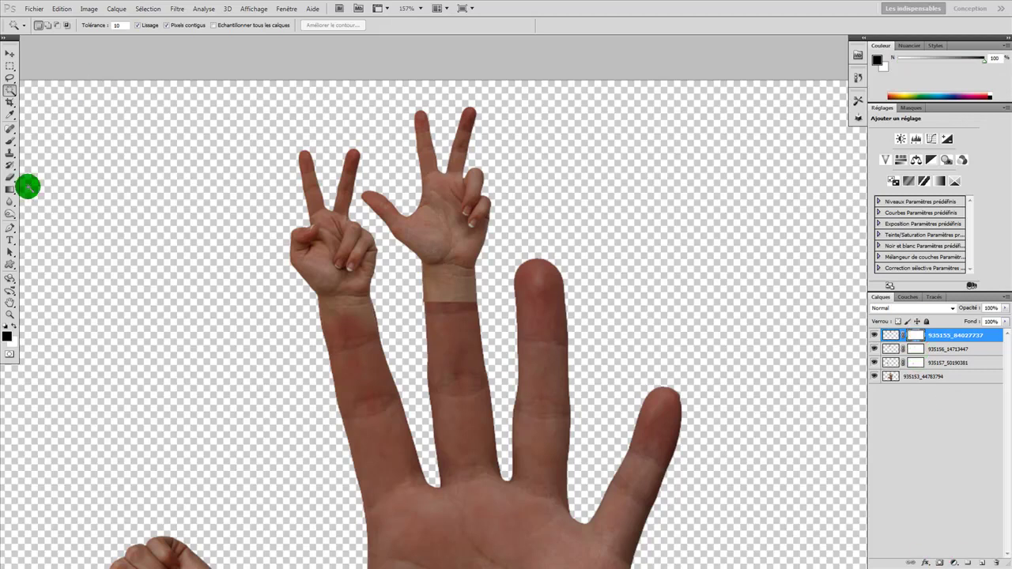
click(10, 140)
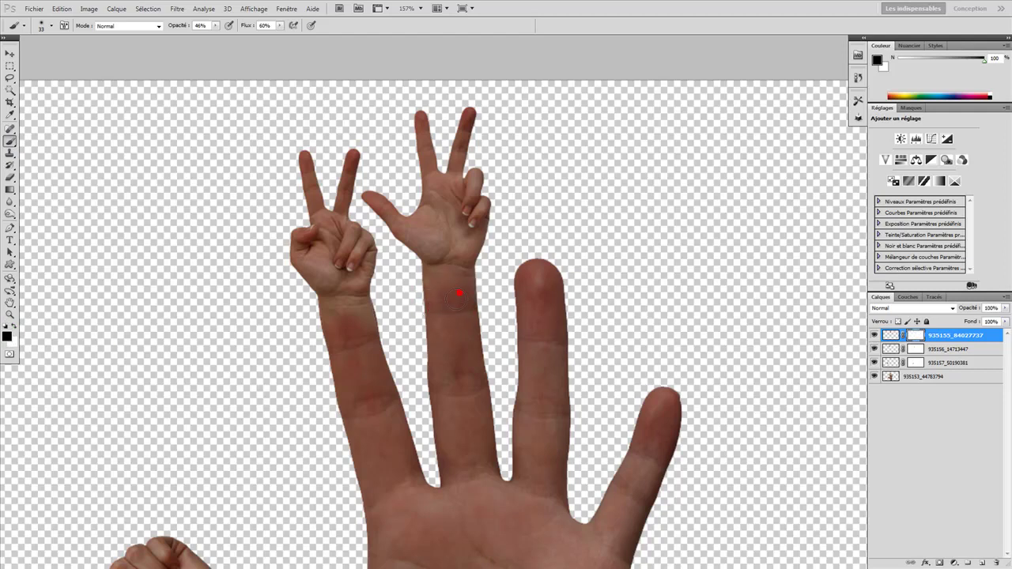
click(933, 349)
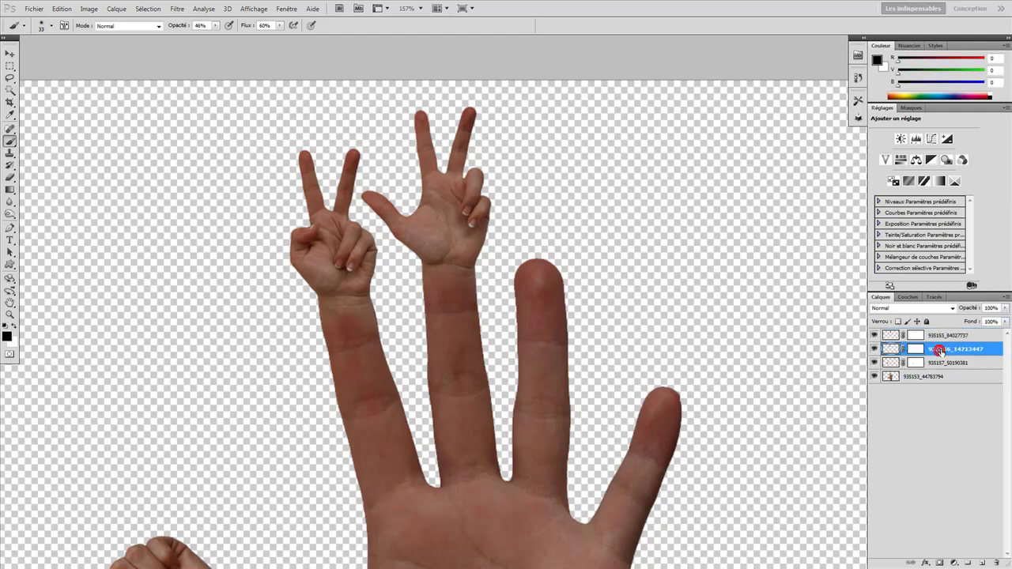
click(914, 349)
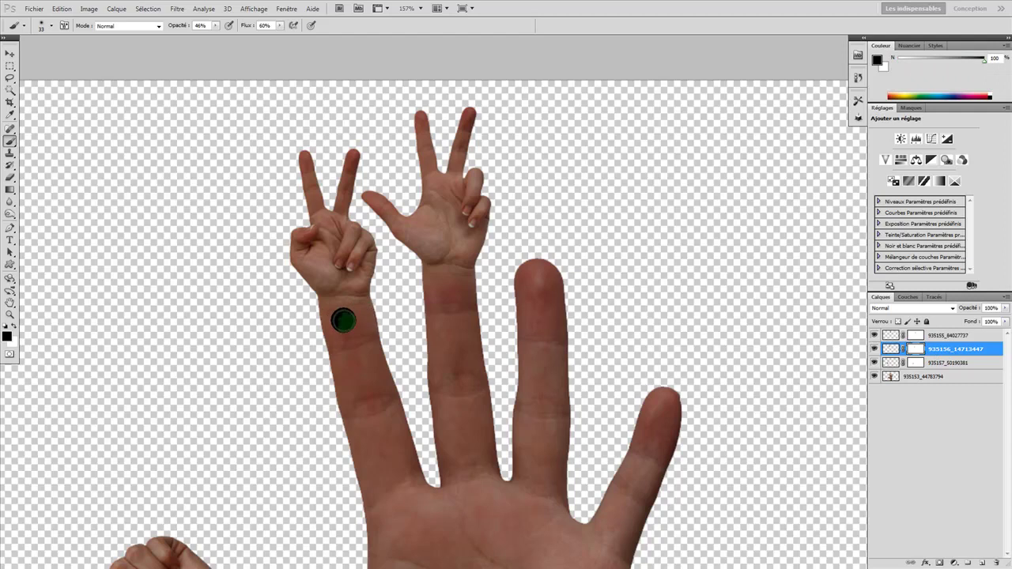
- Place the image 935154_49187535 as a new layer above the 935155_84027737 layer
click(934, 335)
click(34, 8)
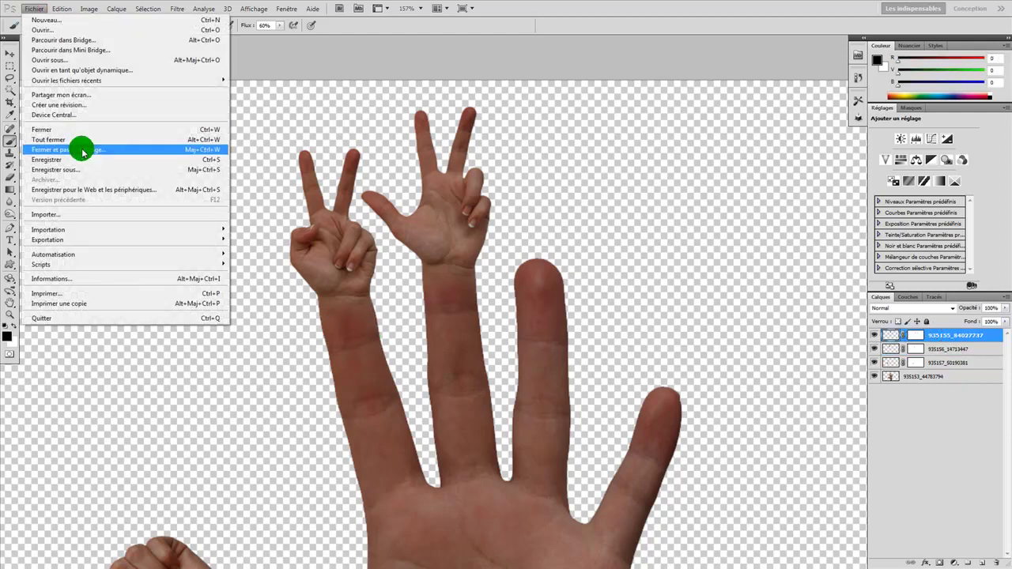
click(124, 214)
drag(550, 76, 713, 84)
click(663, 132)
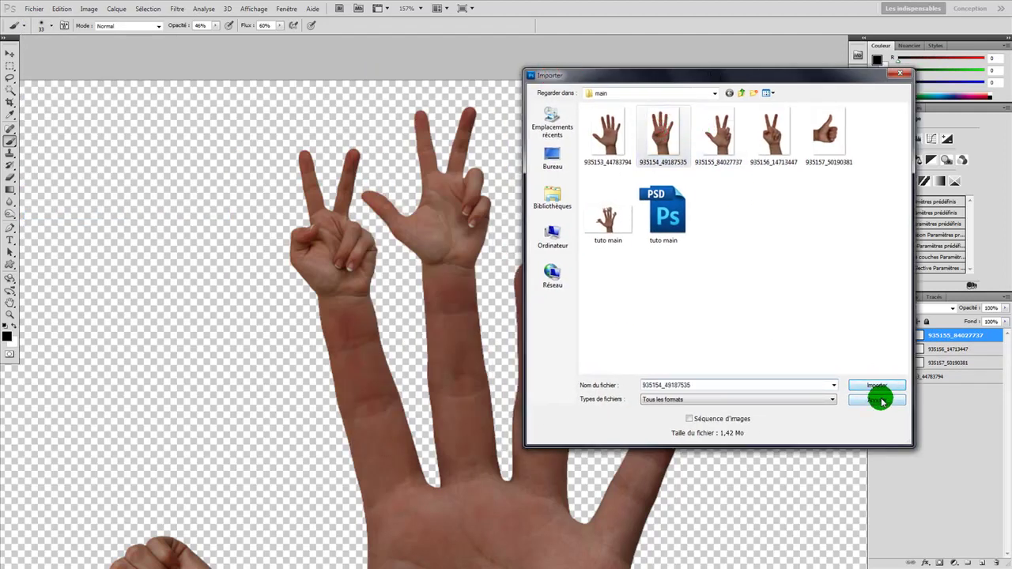
click(878, 386)
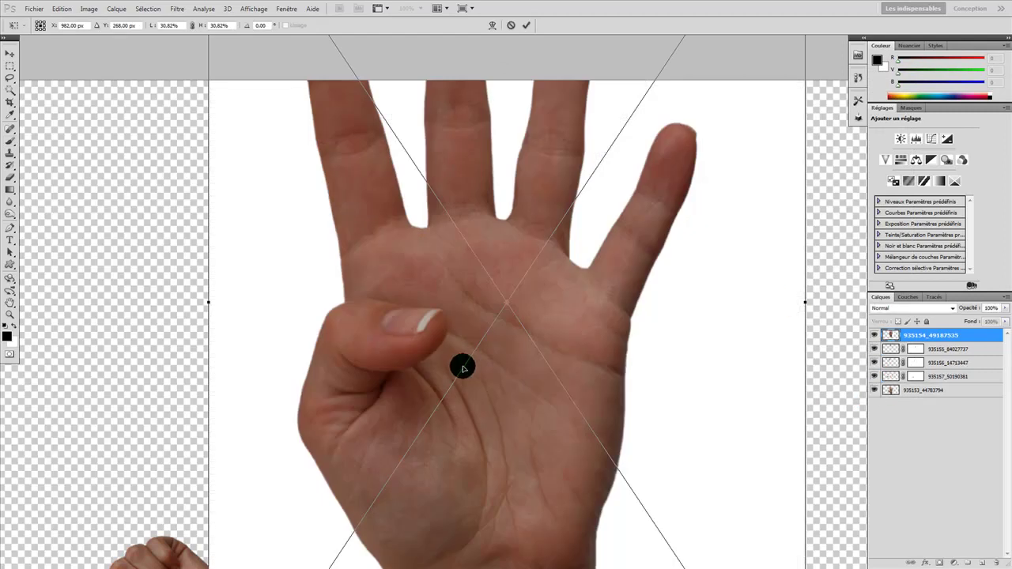
- Move the placed four-finger hand down to the canvas's vertical center and scale it proportionally to about 15%
key(ctrl+minus)
key(ctrl+minus)
key(ctrl+minus)
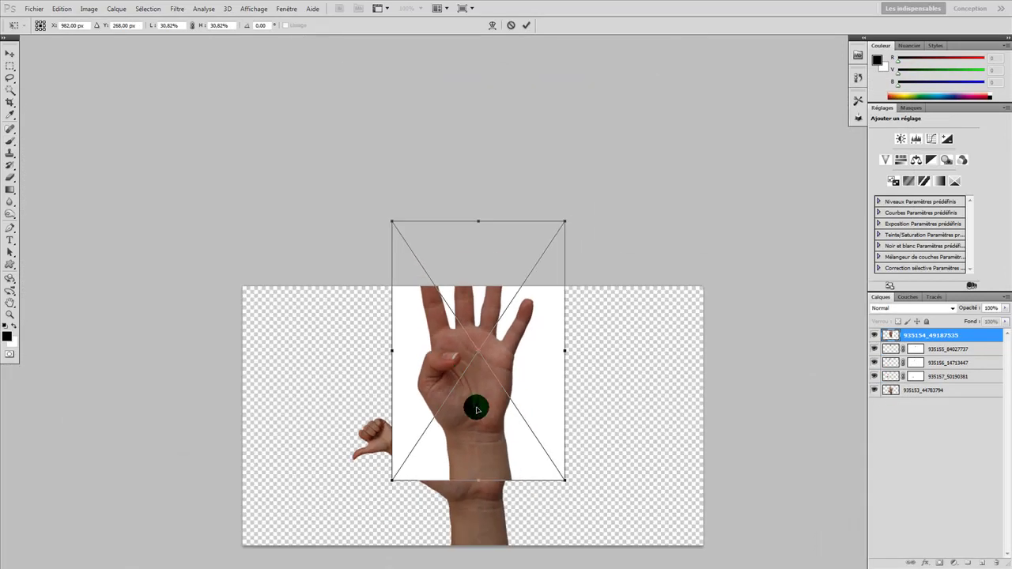
scroll(481, 419, down, 5)
drag(466, 174, 463, 237)
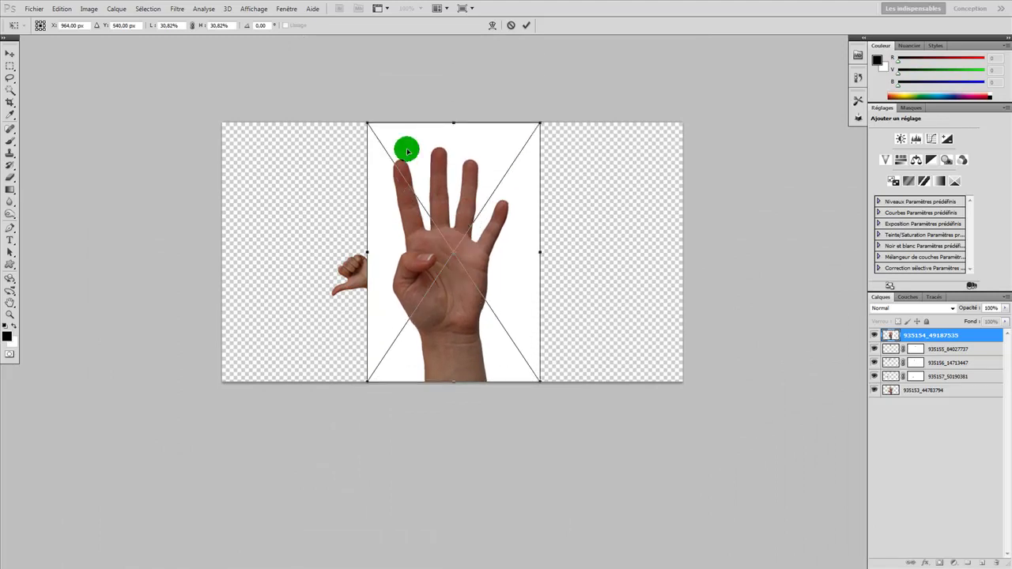
drag(368, 121, 412, 189)
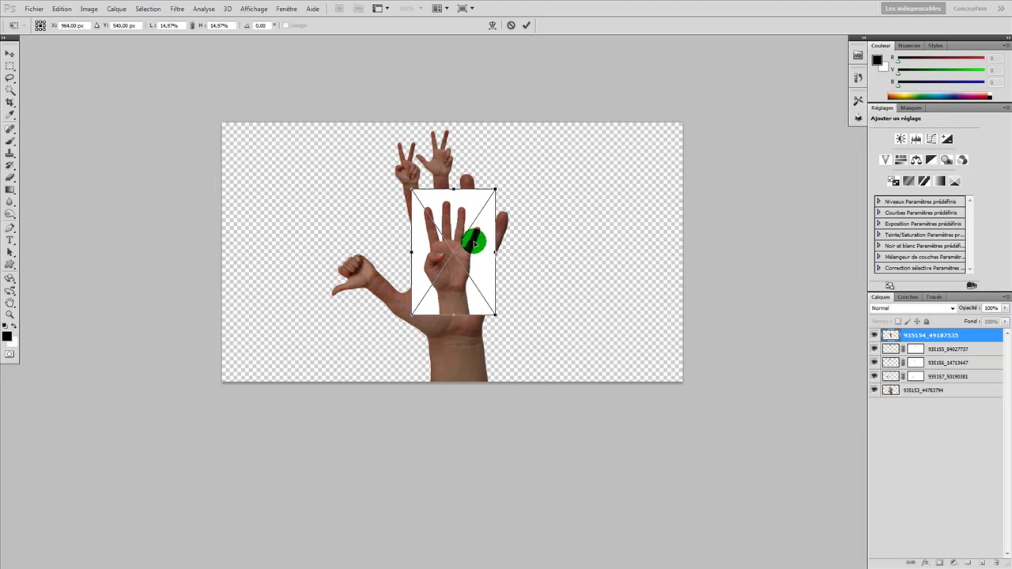
- Move the placed four-finger hand up over the open hand's ring finger
scroll(440, 274, up, 3)
scroll(441, 275, up, 1)
scroll(478, 309, down, 2)
drag(478, 310, 547, 151)
scroll(541, 158, down, 1)
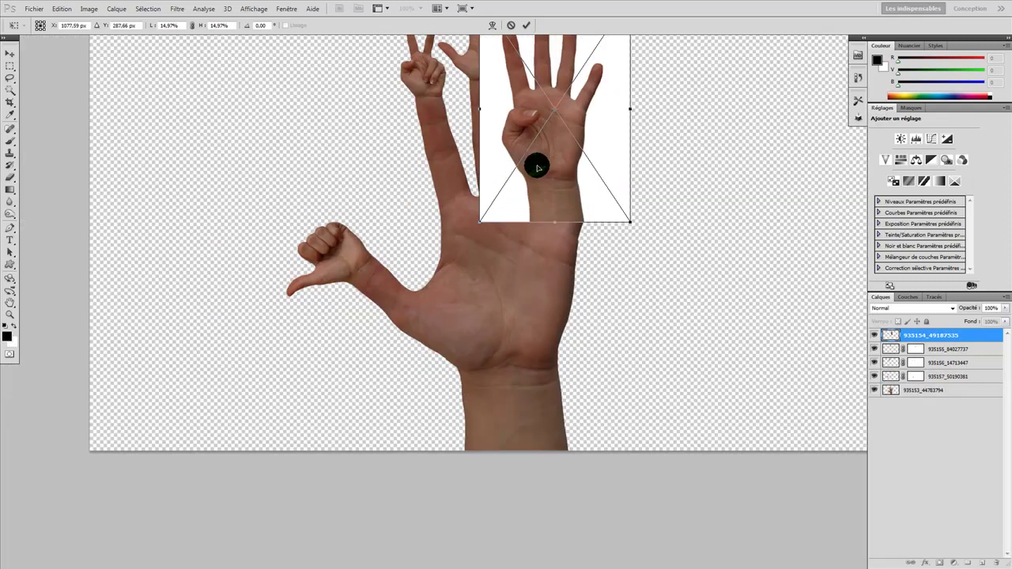
scroll(538, 176, down, 1)
- Scale the four-finger hand proportionally to about 9.8% and position it above the open hand's ring finger
drag(492, 39, 597, 388)
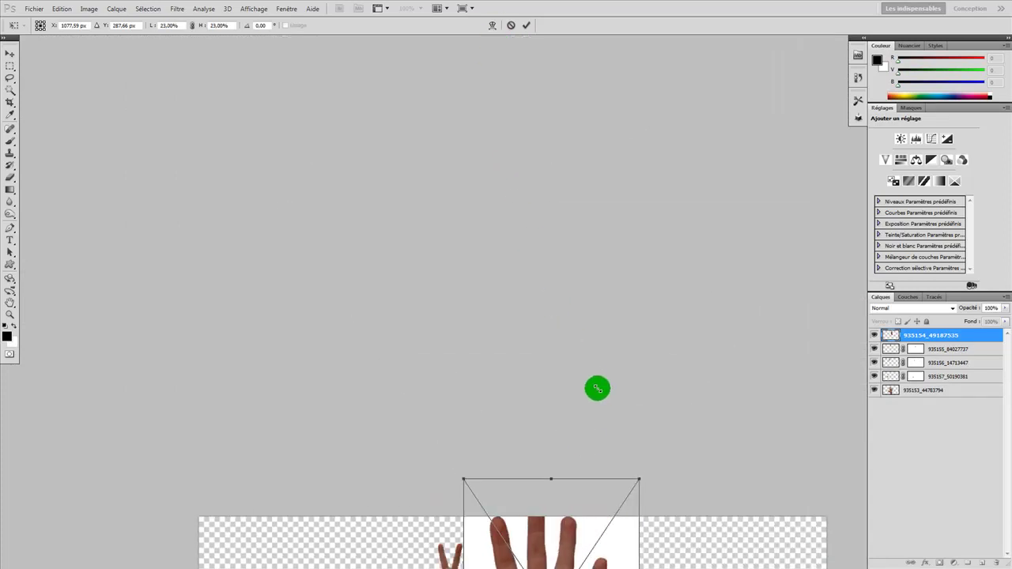
scroll(585, 456, down, 4)
drag(398, 210, 347, 179)
scroll(366, 234, up, 4)
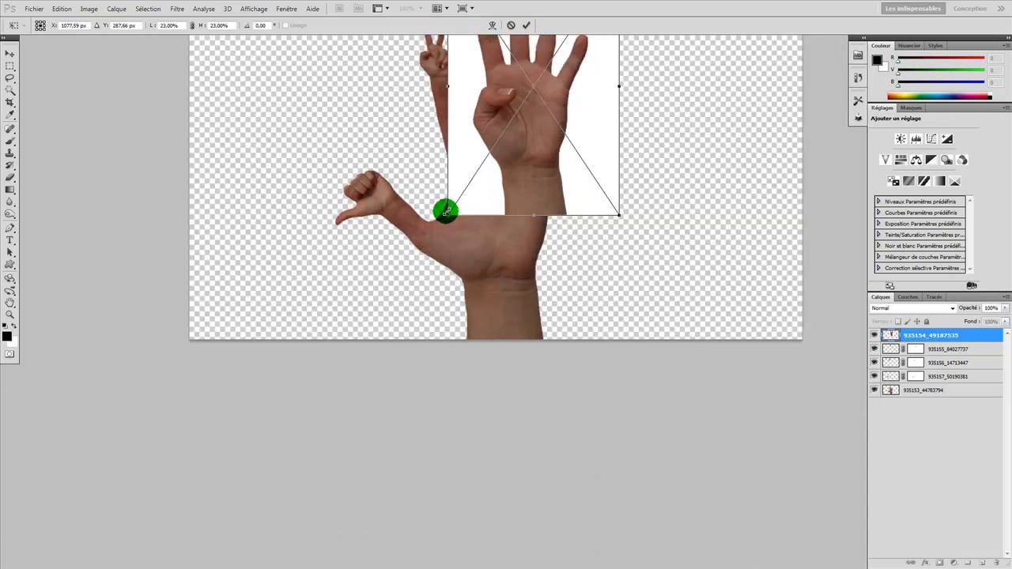
drag(447, 215, 503, 196)
drag(506, 215, 491, 184)
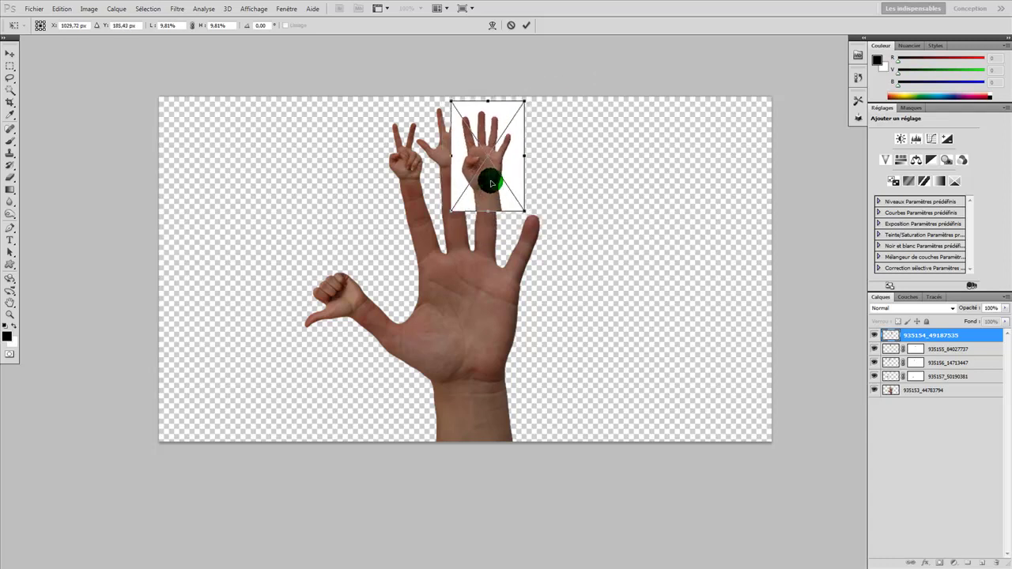
- Reduce the four-finger hand to about 7.3%, align its wrist with the open hand's ring fingertip, and confirm the placement
mouse_move(449, 212)
mouse_down()
mouse_move(472, 195)
mouse_move(454, 219)
mouse_move(470, 201)
mouse_move(465, 210)
mouse_up()
drag(492, 156, 492, 157)
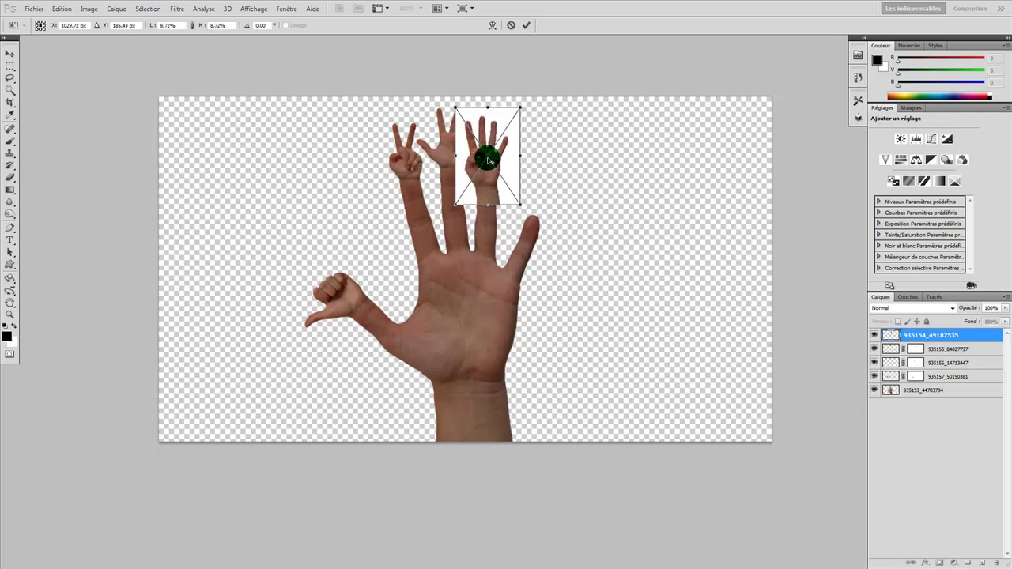
drag(456, 204, 476, 166)
scroll(476, 215, up, 1)
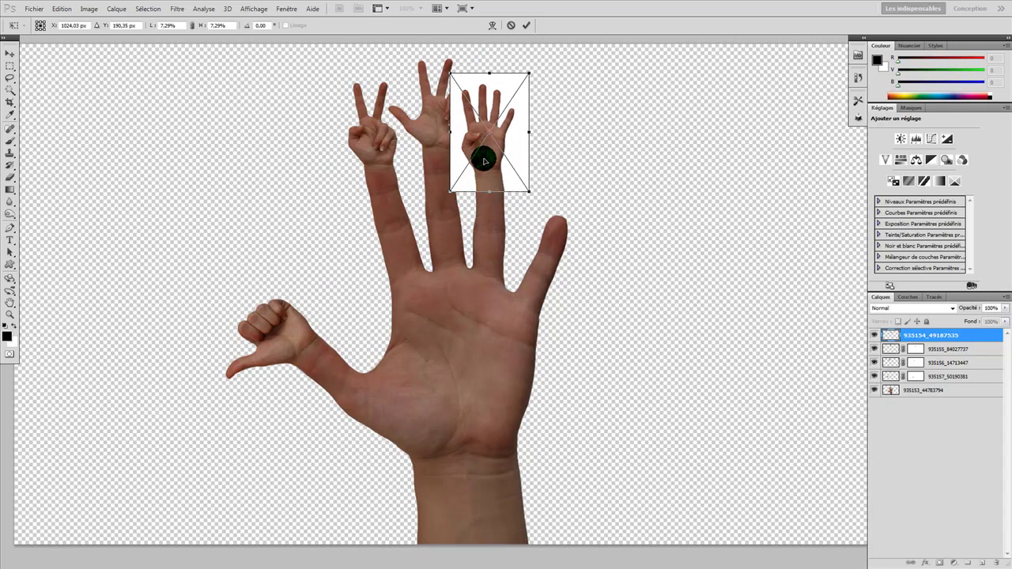
key(Return)
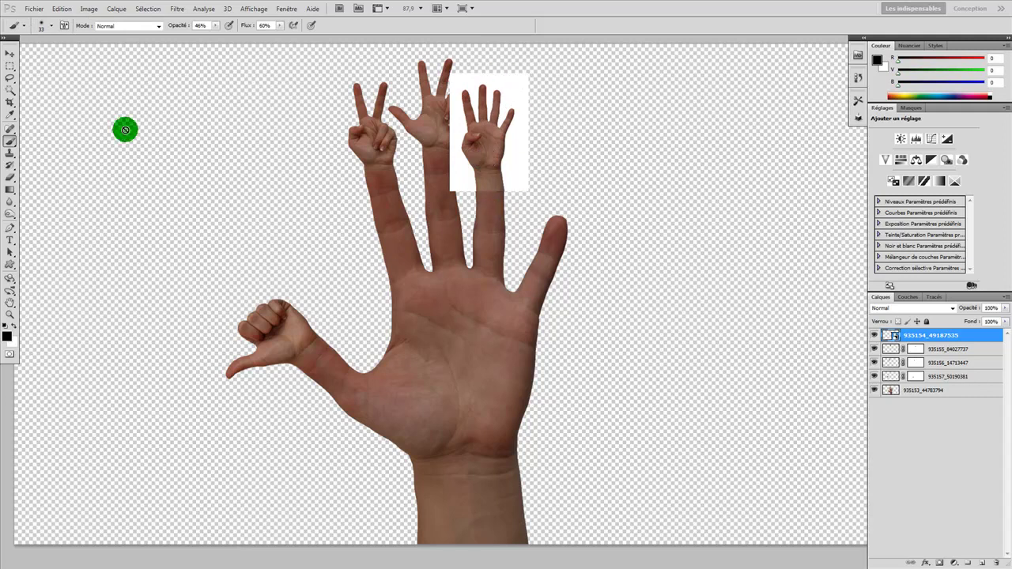
- Select the white background around the four-finger hand with the Magic Wand and rasterize the 935154_49187535 layer
click(11, 89)
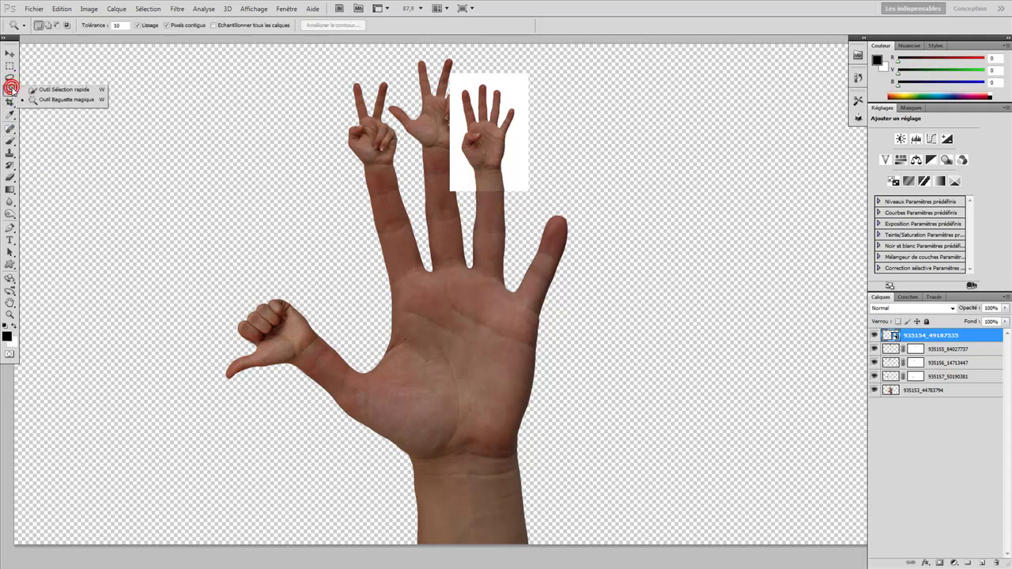
click(44, 100)
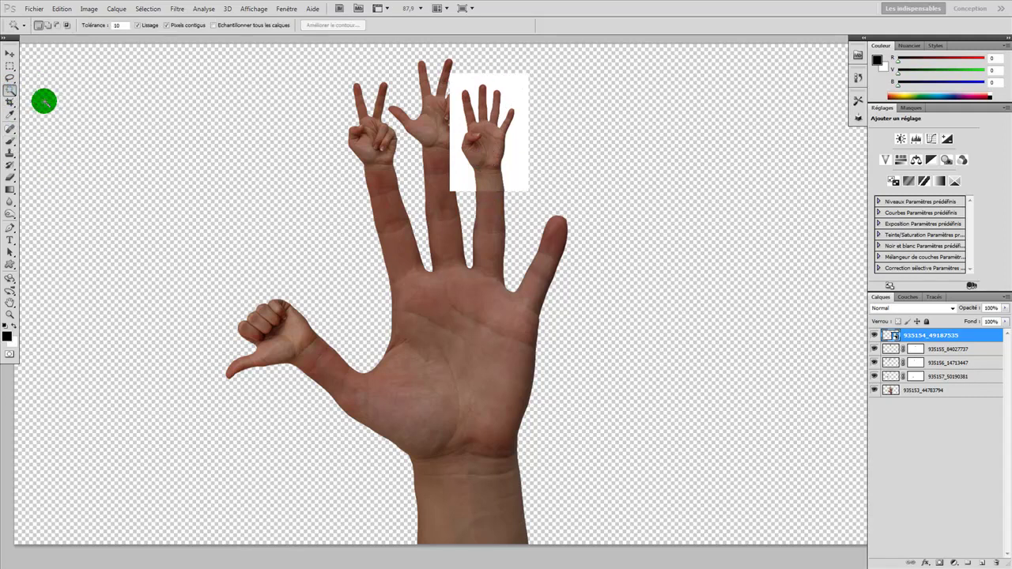
click(468, 82)
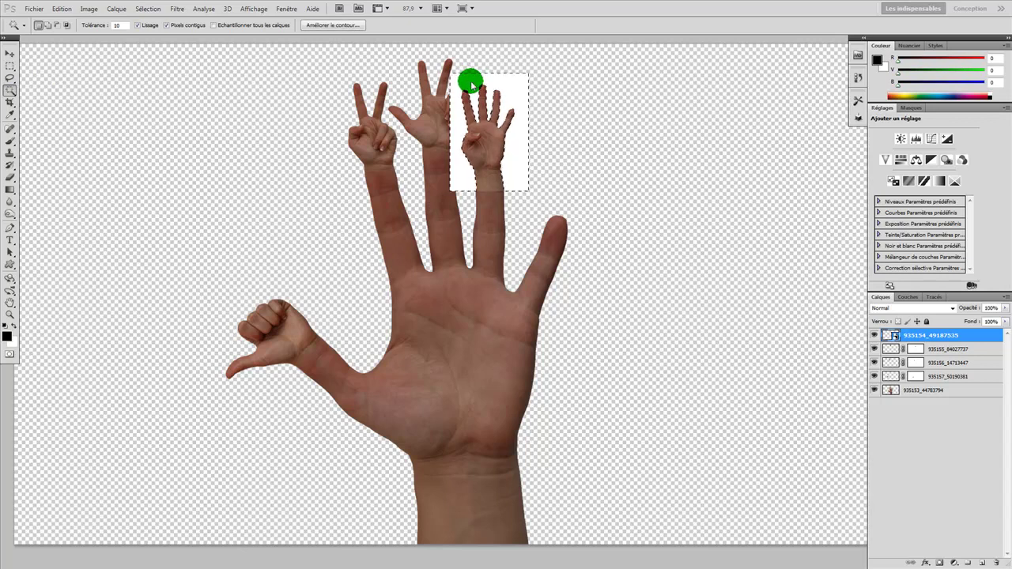
key(Delete)
click(518, 219)
right_click(980, 336)
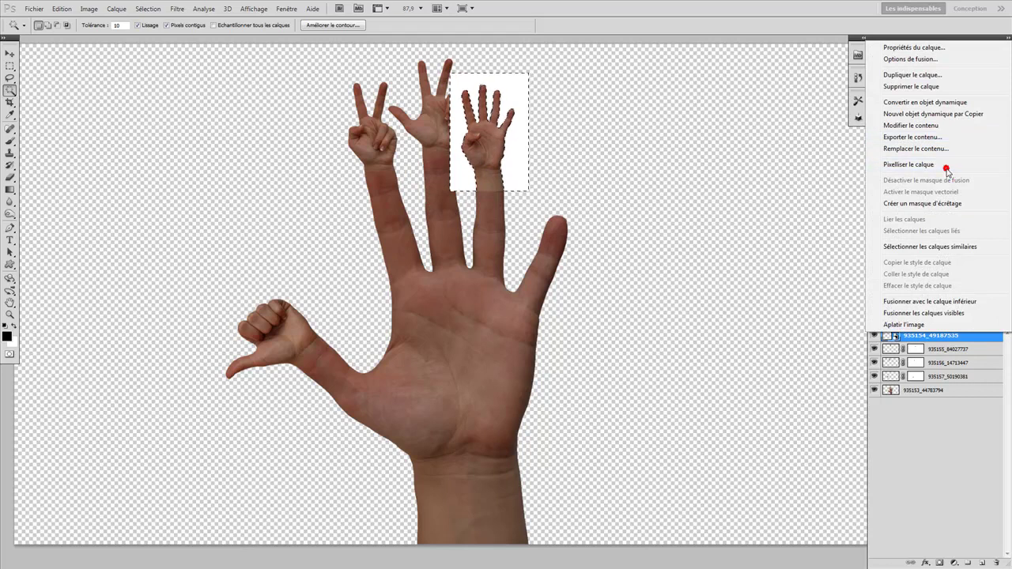
click(948, 167)
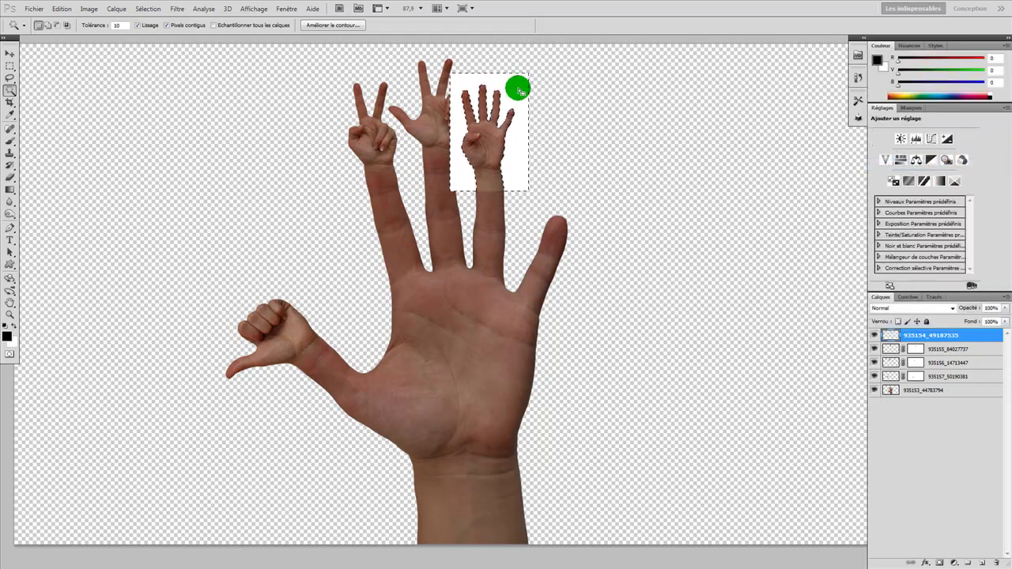
- Delete the selected white background around the four-finger hand, deselect, and nudge the hand slightly up on the ring finger
key(Delete)
key(ctrl+d)
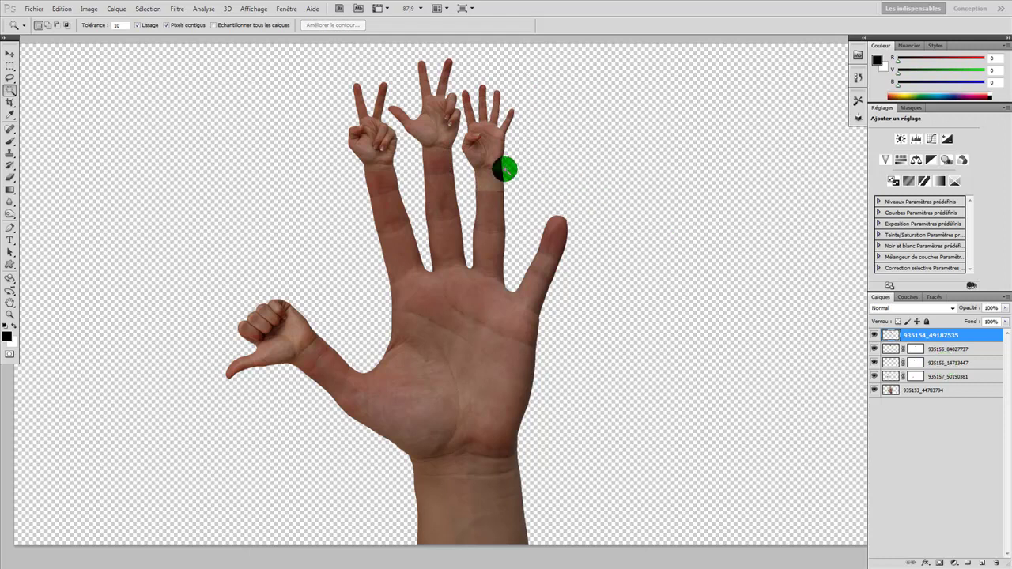
click(9, 54)
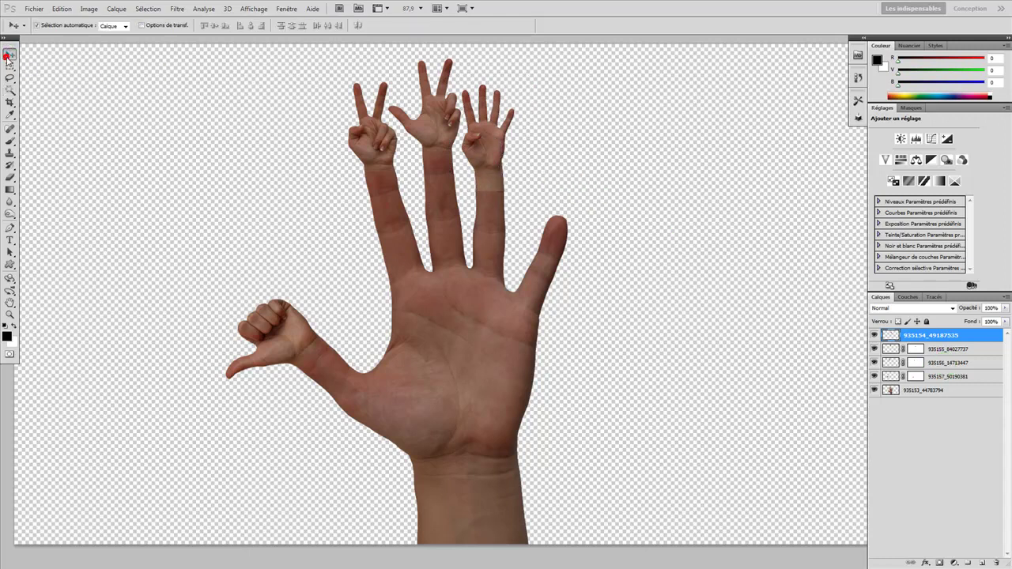
click(484, 161)
drag(486, 156, 486, 152)
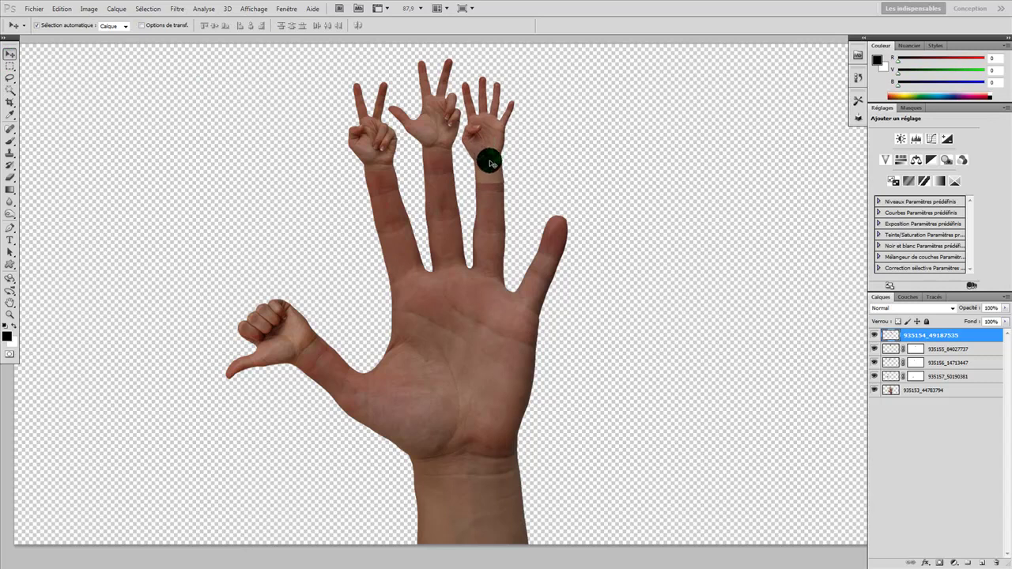
- Add a layer mask to the four-finger hand layer and paint black over its wrist edge to blend it into the ring finger
click(938, 563)
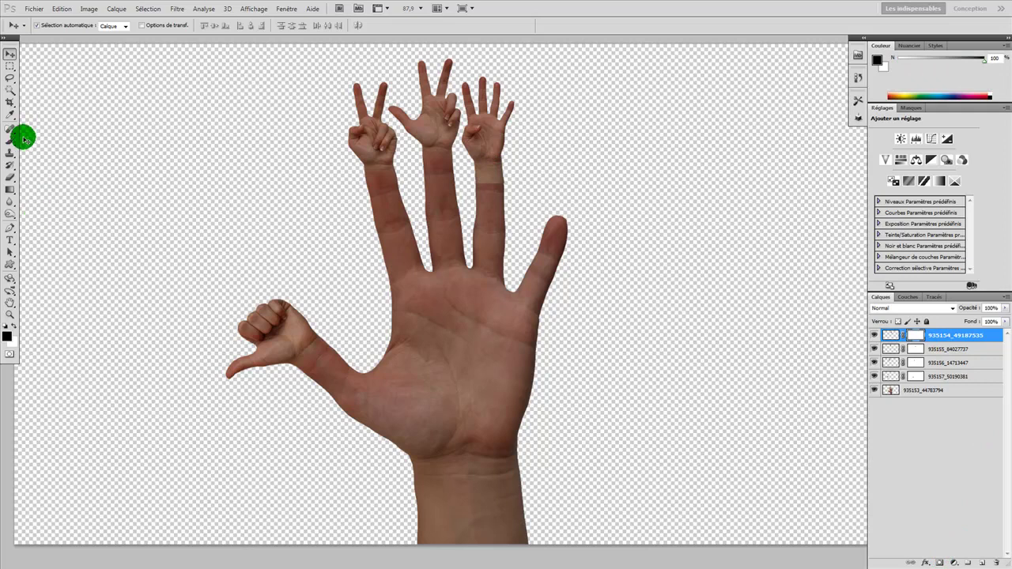
drag(14, 144, 41, 139)
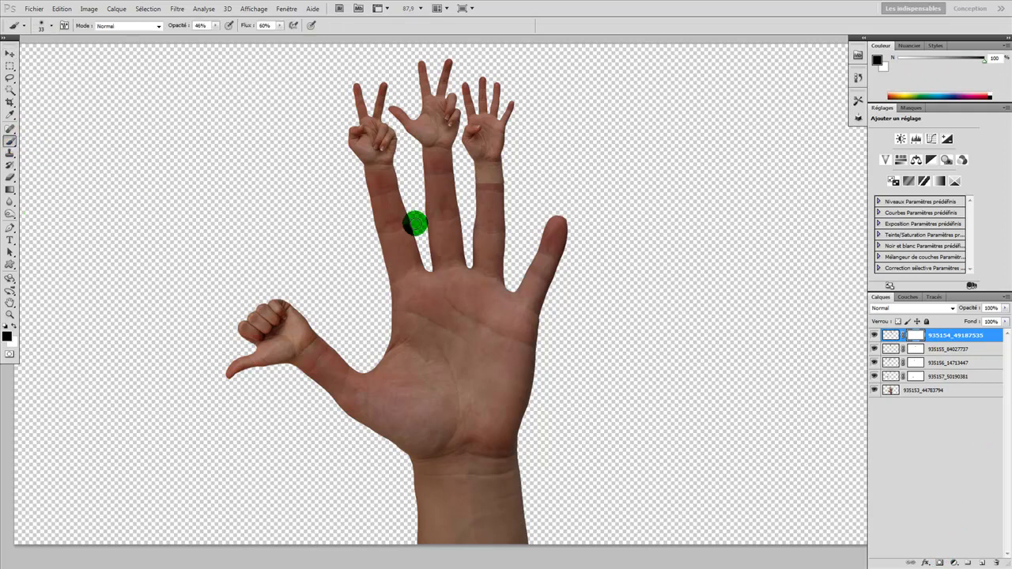
drag(480, 181, 504, 182)
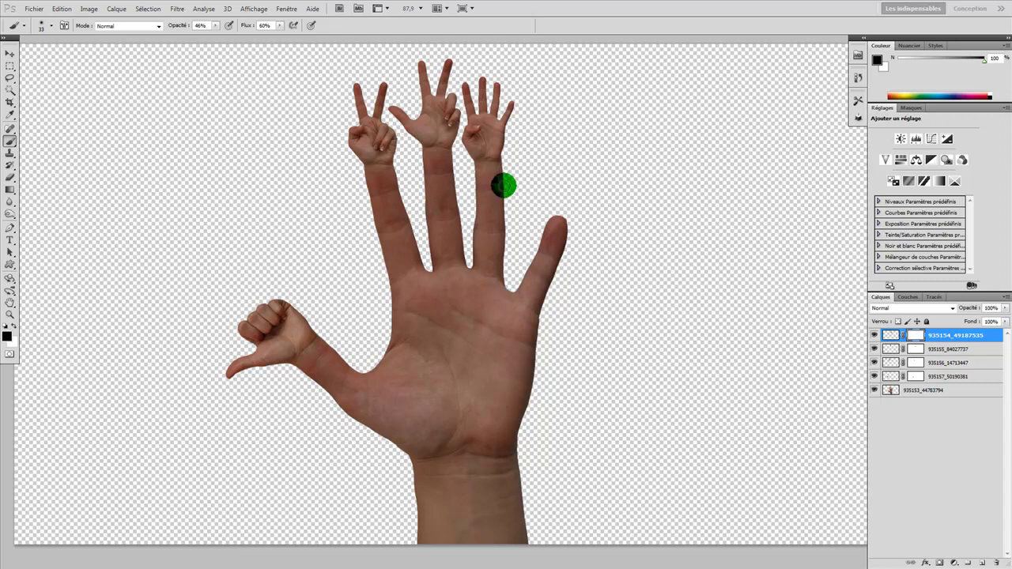
drag(478, 172, 492, 186)
- Place the open-hand image 935153_44783794 into the document, scale it proportionally to about 22.9%, and confirm the placement
click(31, 10)
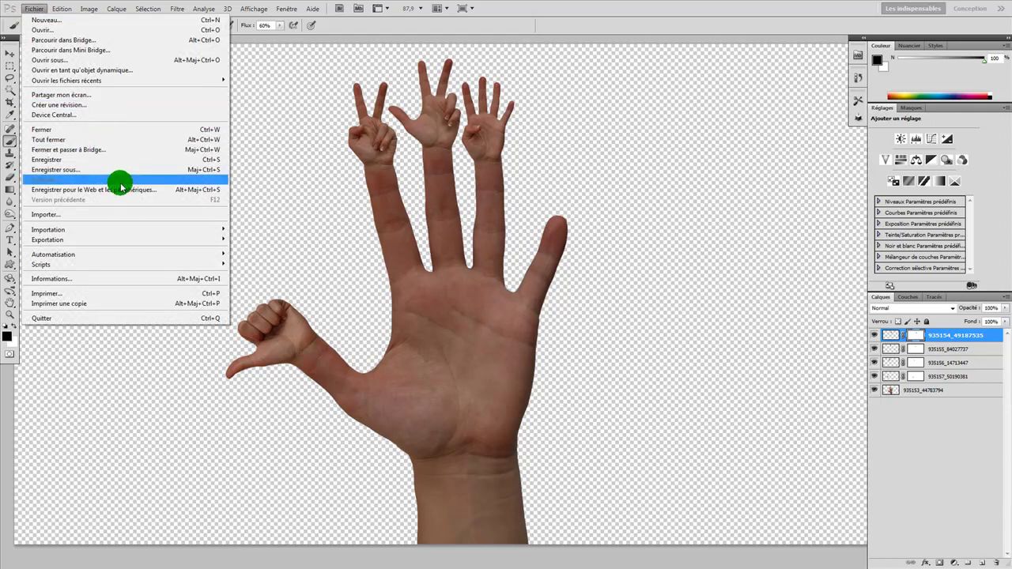
click(119, 214)
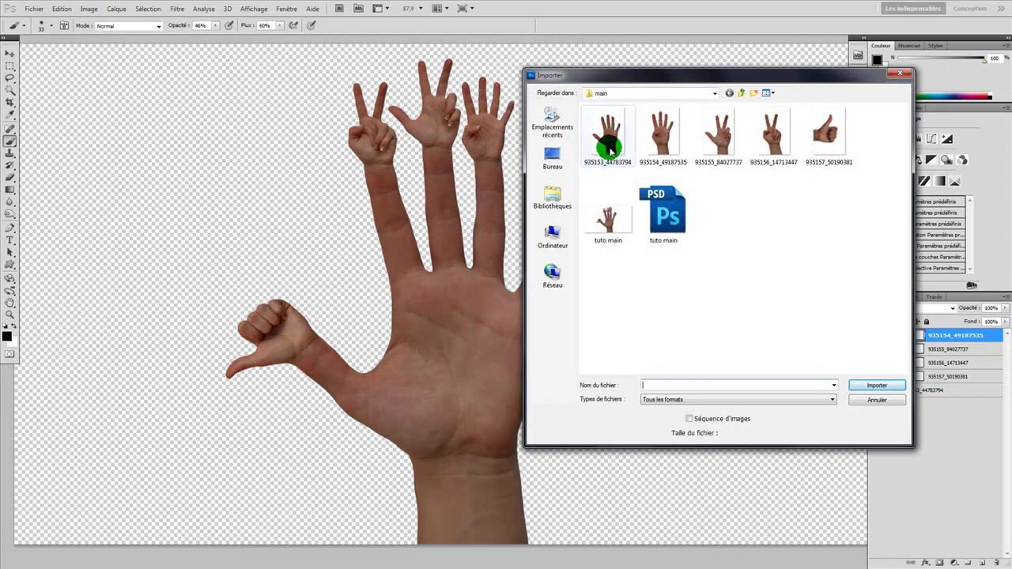
drag(667, 84, 731, 96)
click(672, 146)
click(947, 401)
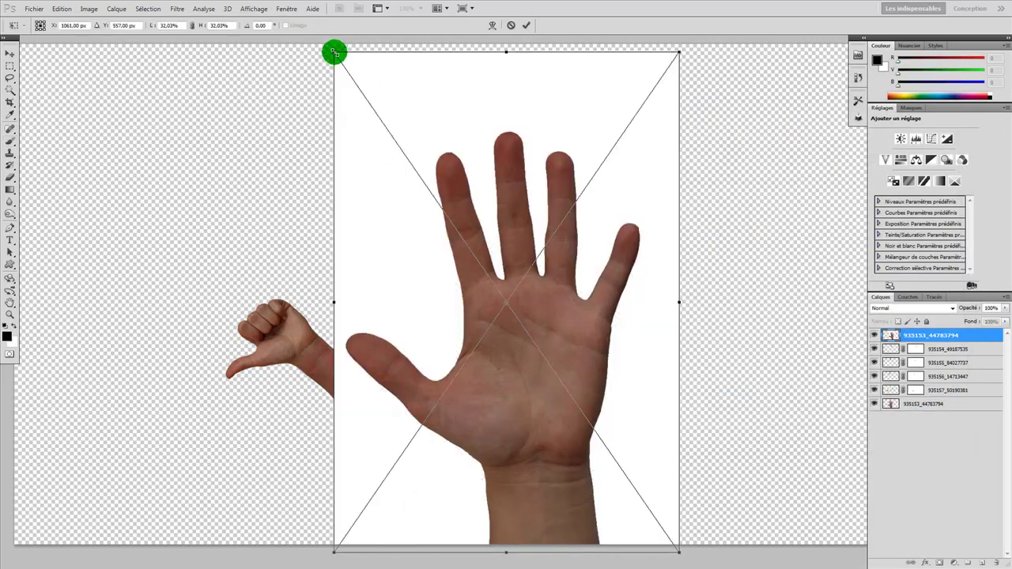
drag(335, 52, 402, 182)
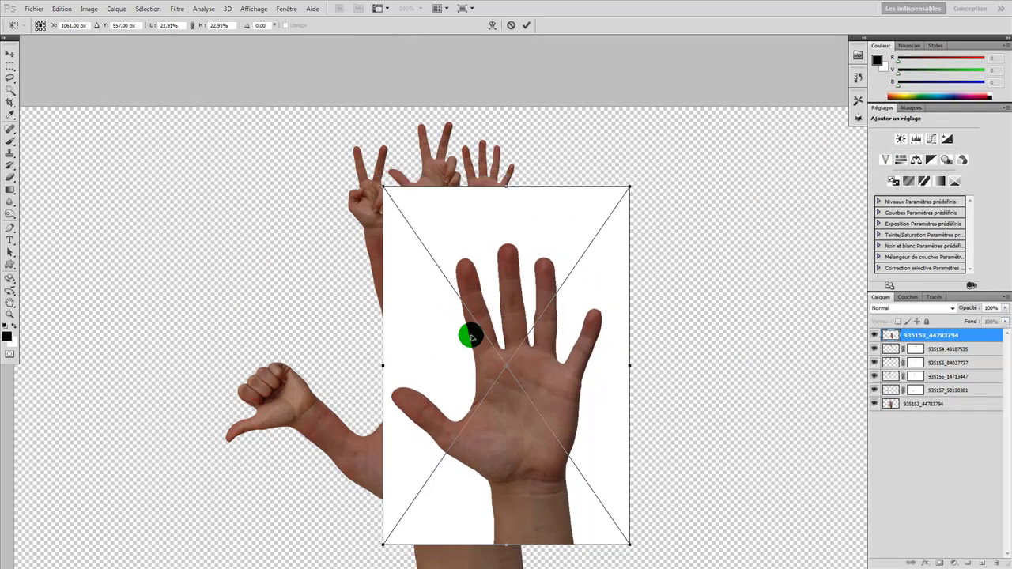
double_click(469, 336)
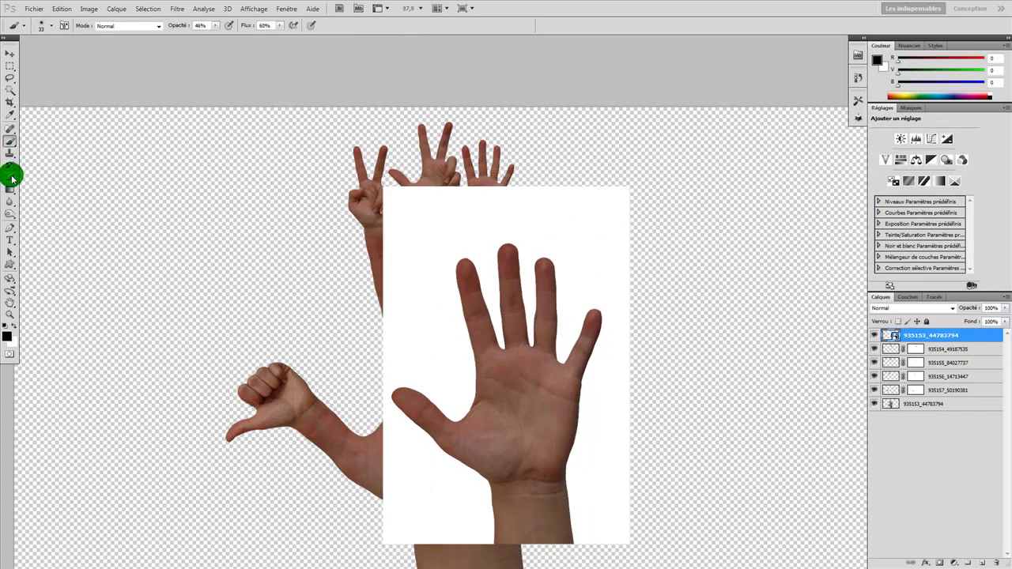
- Rasterize the newly placed 935153_44783794 layer, remove its white background with the Magic Wand, and deselect
right_click(966, 336)
click(925, 169)
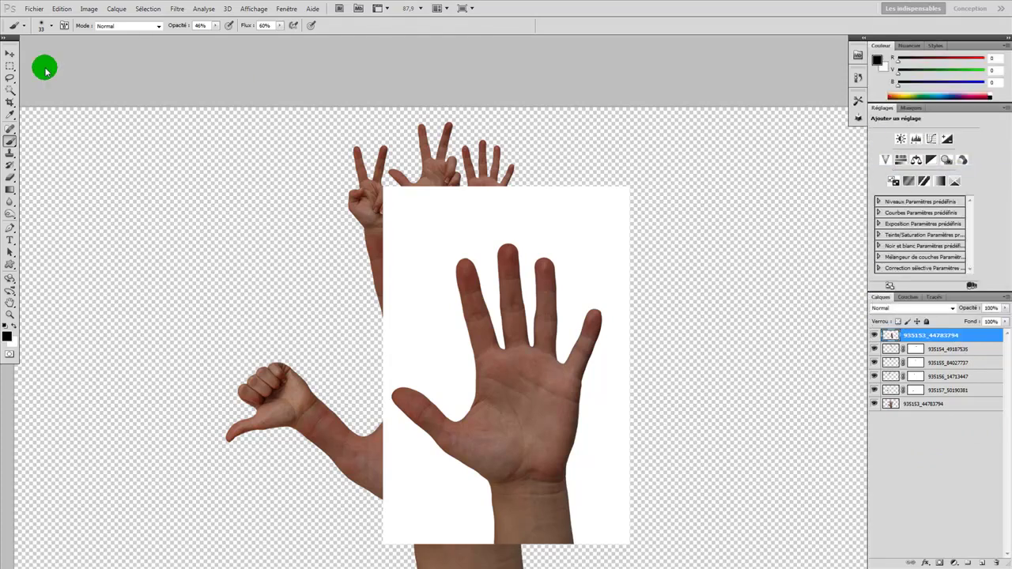
click(10, 92)
click(50, 99)
click(419, 246)
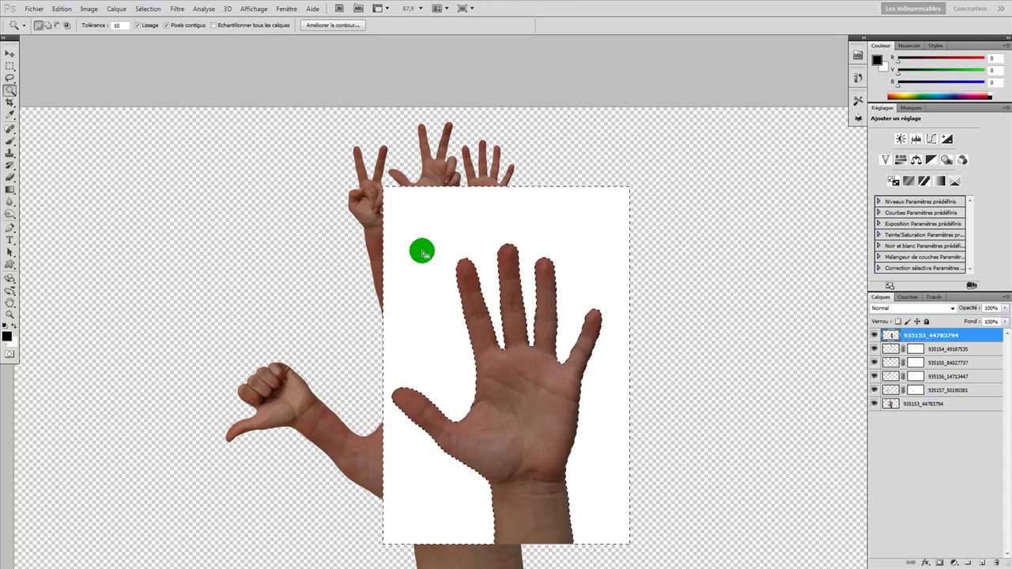
key(Delete)
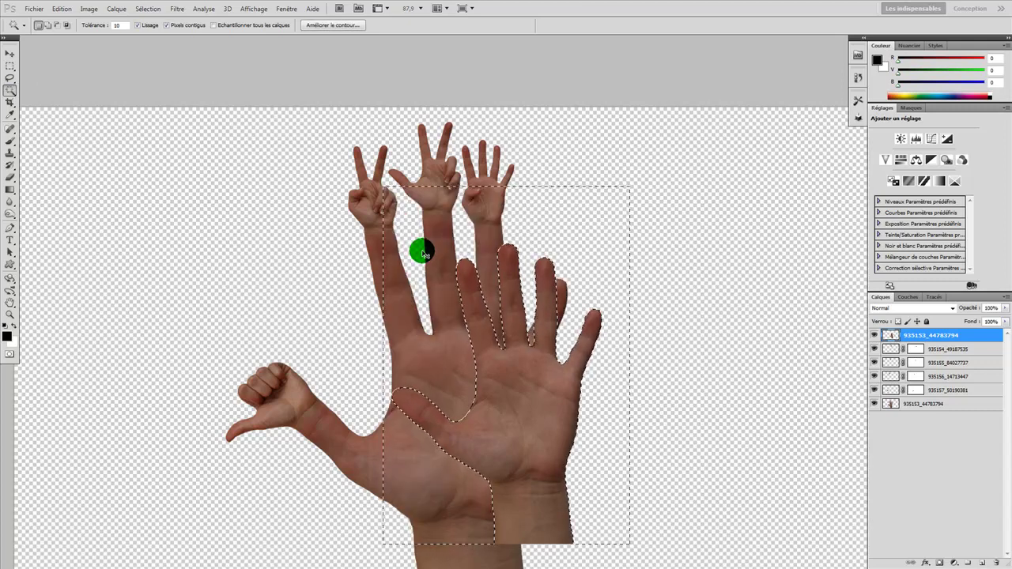
key(ctrl+d)
- Free-transform the new open hand: rotate it about 23.3°, scale it to about 33.7%, and move it onto the large hand's little fingertip
key(ctrl+t)
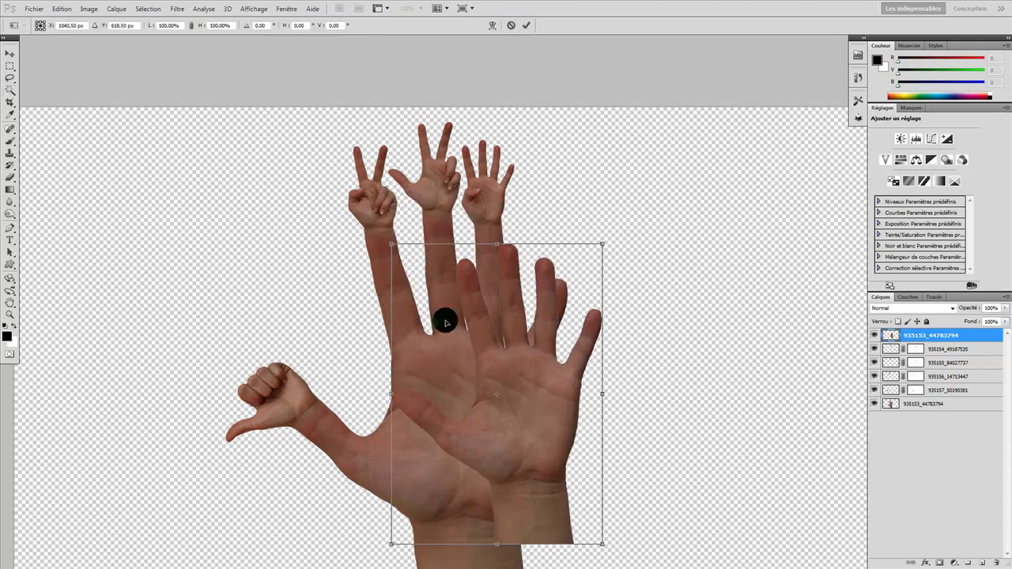
drag(524, 464, 560, 321)
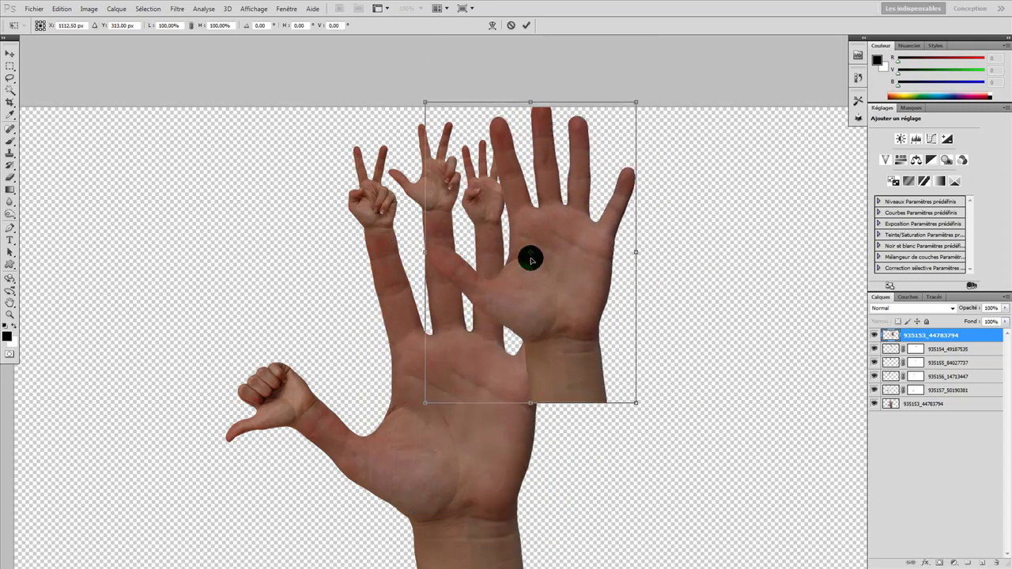
drag(419, 413, 366, 362)
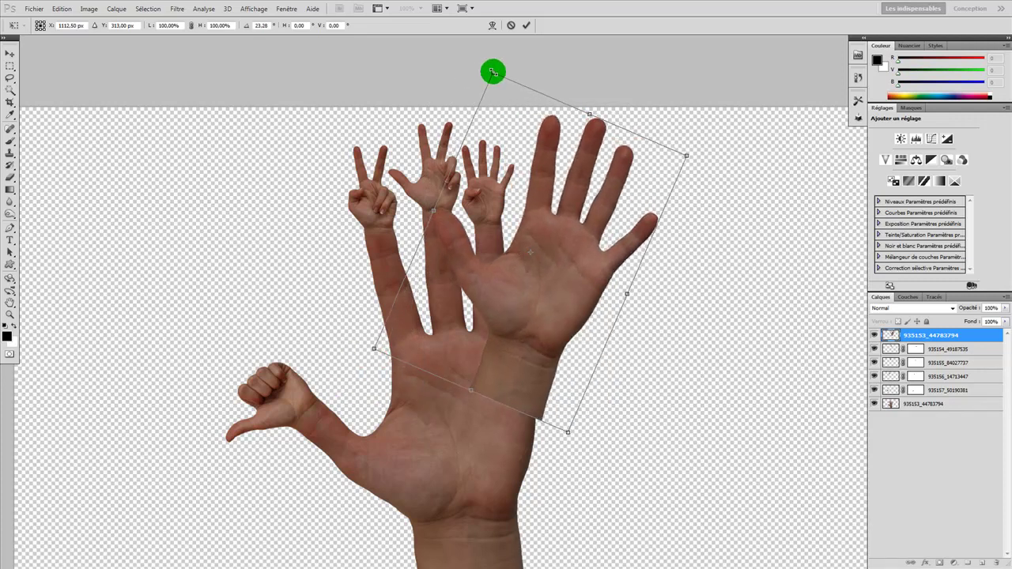
drag(492, 71, 519, 192)
drag(532, 247, 568, 264)
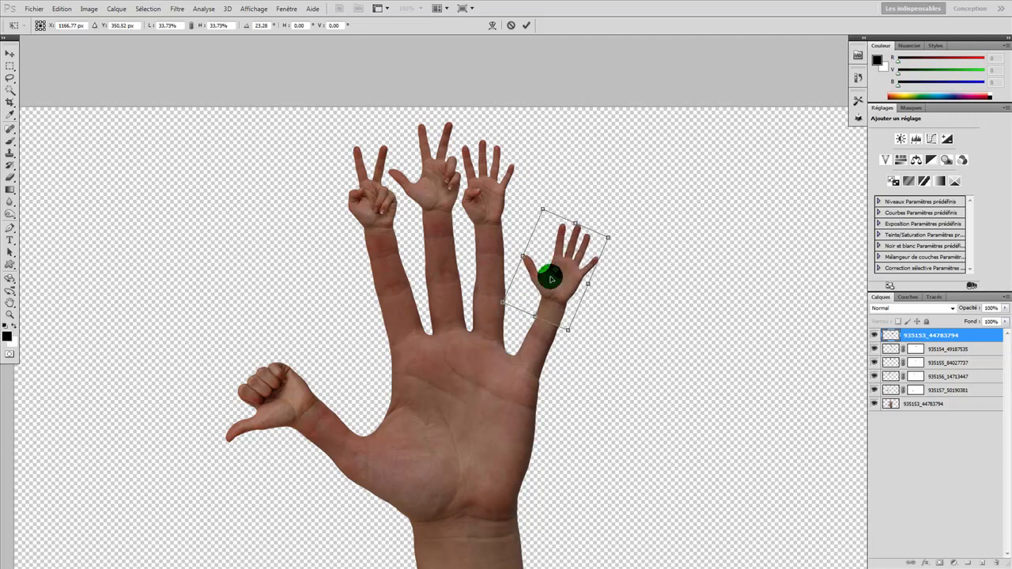
- Fine-tune the small open hand's scale to about 32.9%, align its wrist with the little finger, and confirm the transform
drag(498, 302, 499, 318)
scroll(499, 318, up, 3)
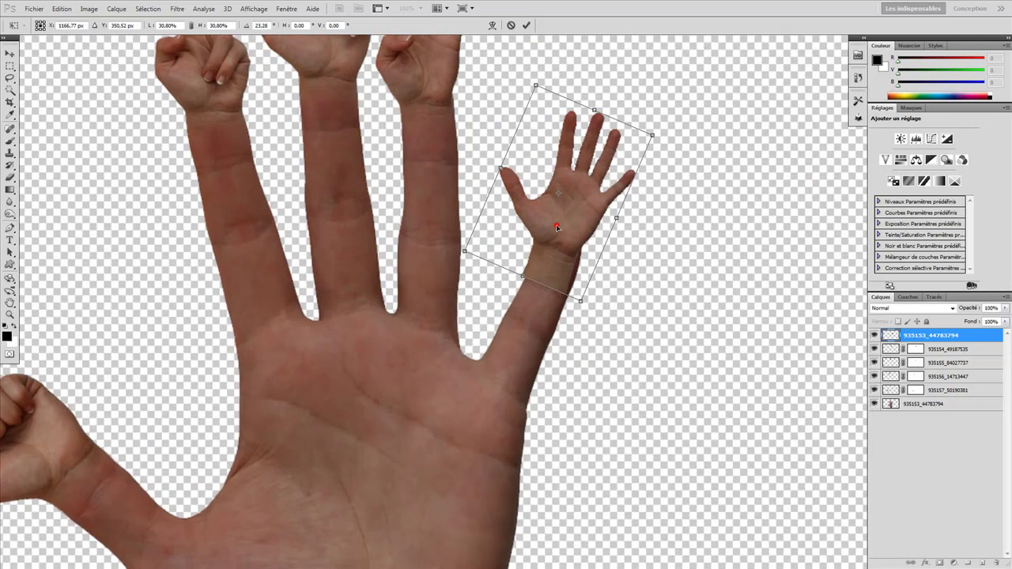
drag(557, 227, 560, 226)
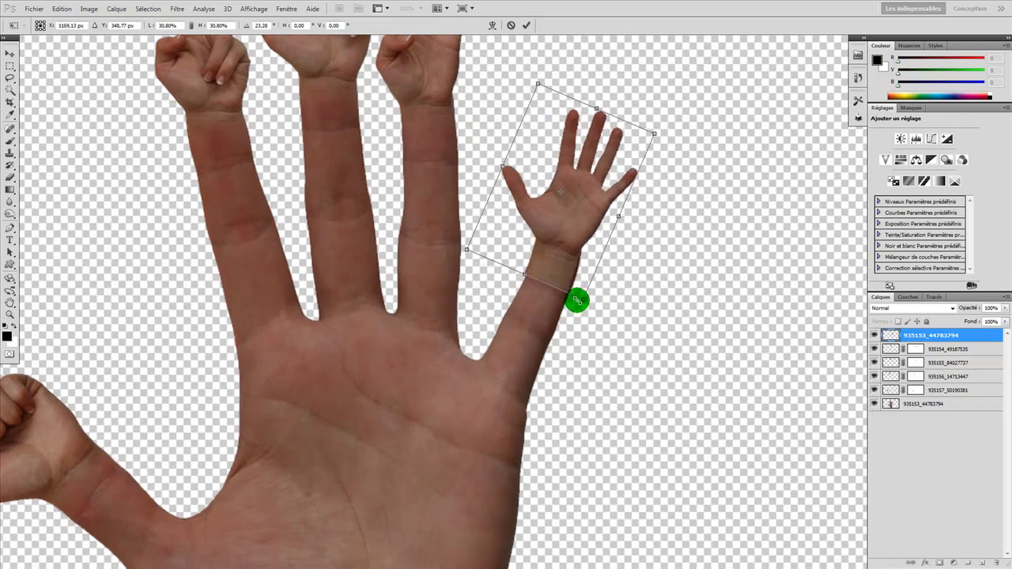
drag(579, 297, 585, 302)
drag(562, 262, 565, 251)
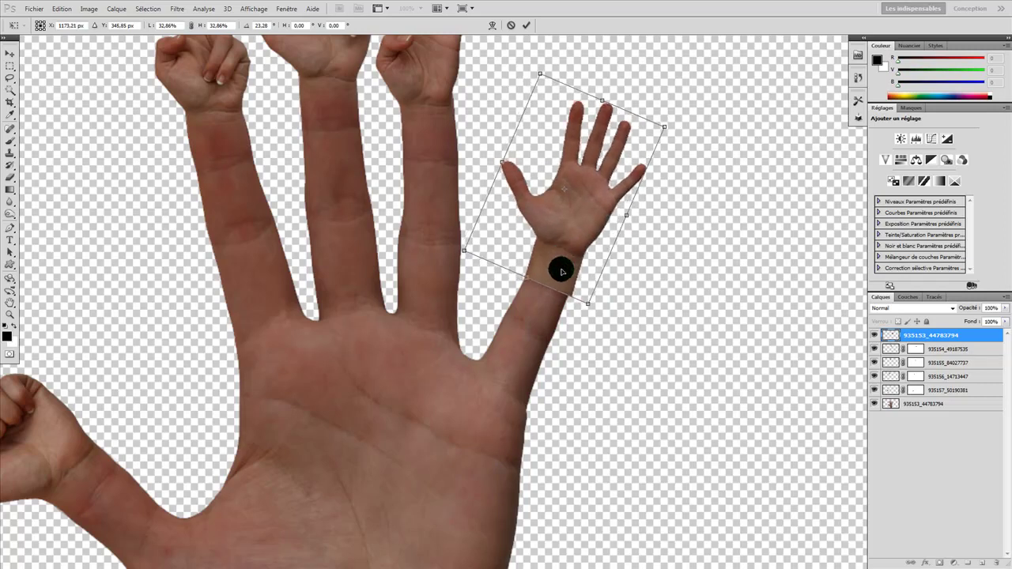
drag(562, 274, 562, 273)
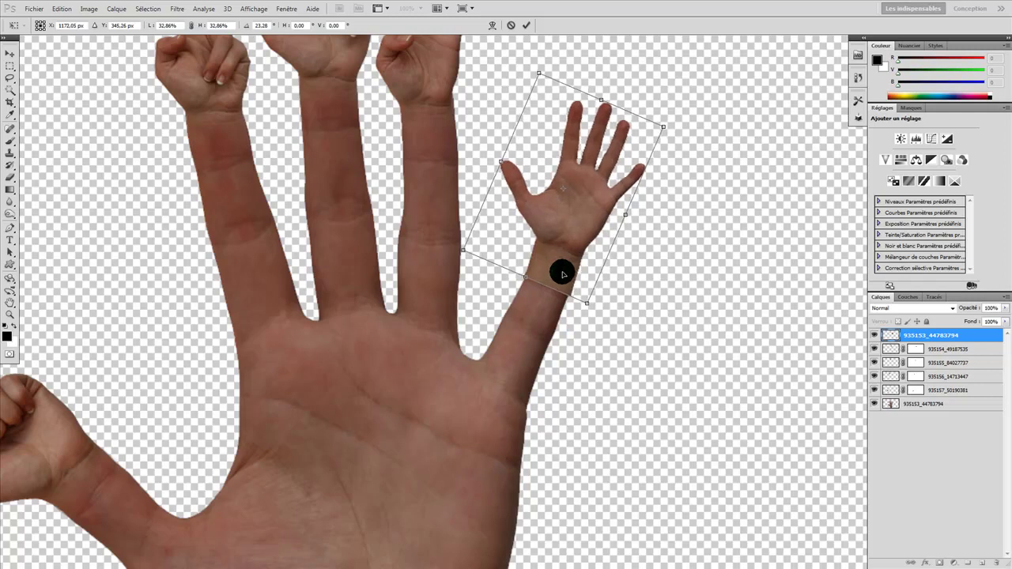
key(Return)
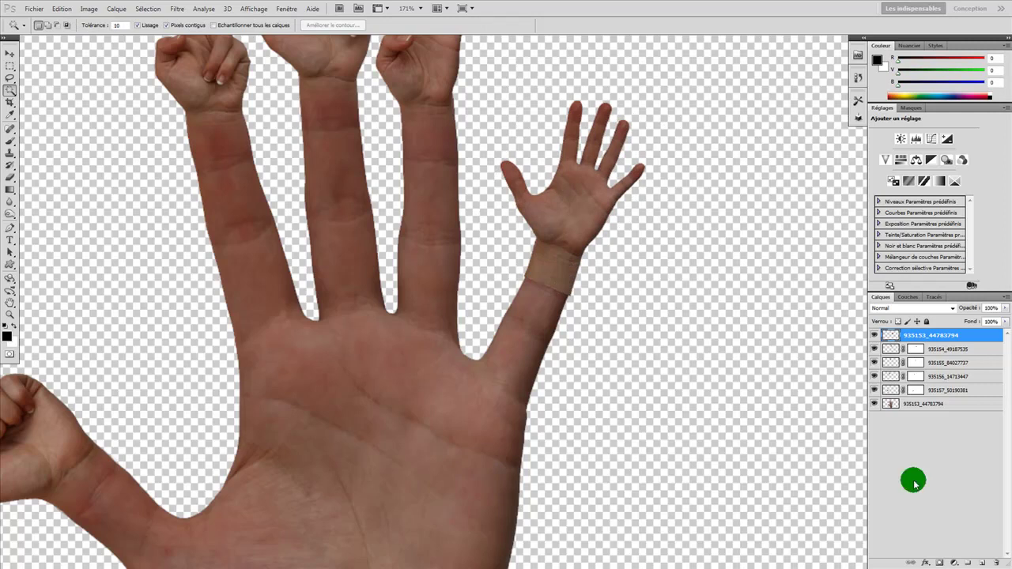
- Add a layer mask to the small open hand layer and paint black over its wrist edge to blend it into the little finger
click(940, 563)
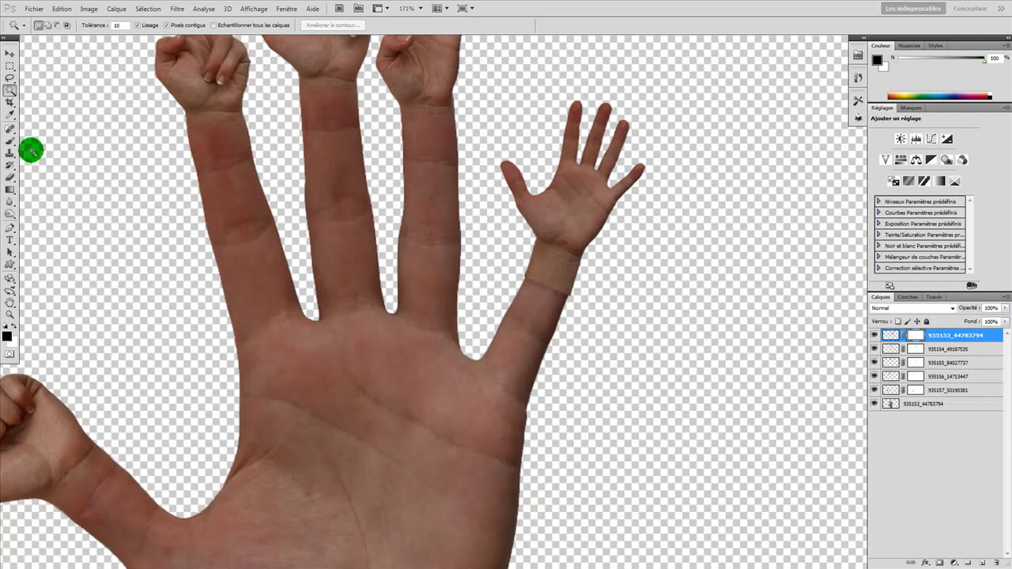
drag(13, 144, 52, 140)
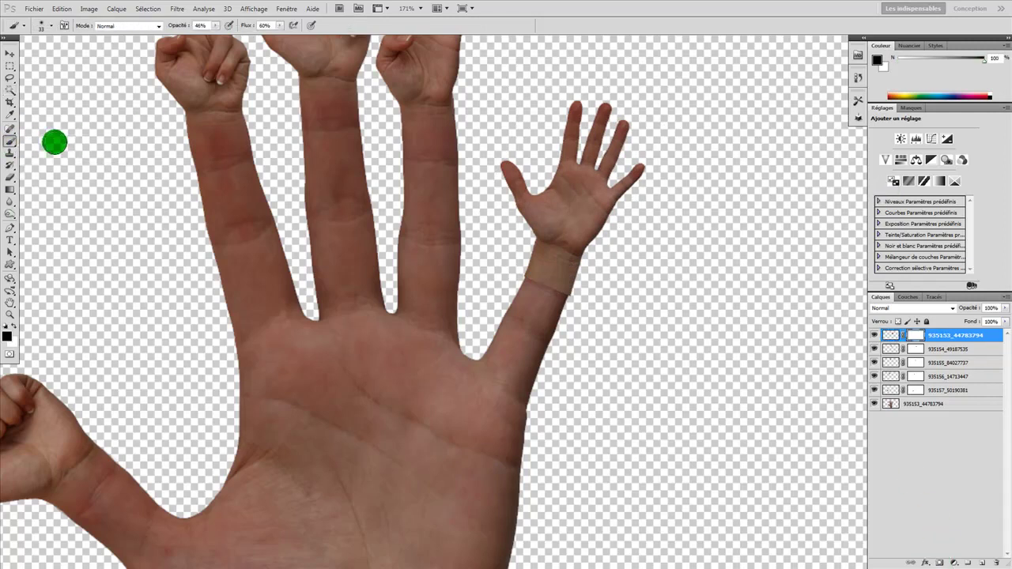
drag(573, 296, 537, 269)
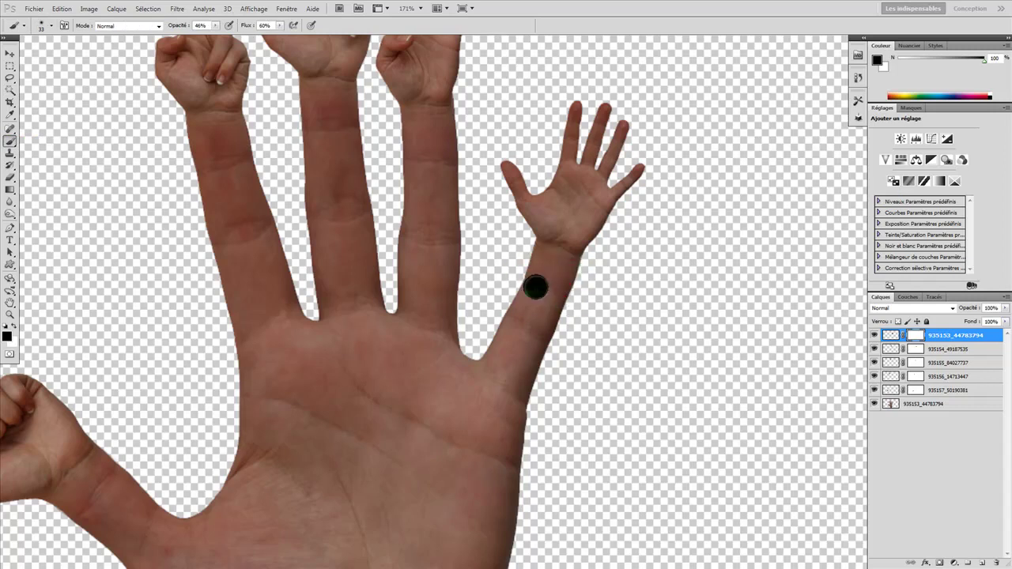
mouse_move(566, 299)
mouse_down()
mouse_move(532, 277)
mouse_move(548, 289)
mouse_move(473, 277)
mouse_move(444, 154)
mouse_move(396, 121)
mouse_move(463, 270)
mouse_move(462, 337)
mouse_move(449, 420)
mouse_move(389, 445)
mouse_move(422, 371)
mouse_move(386, 204)
mouse_move(753, 403)
mouse_up()
scroll(462, 336, down, 3)
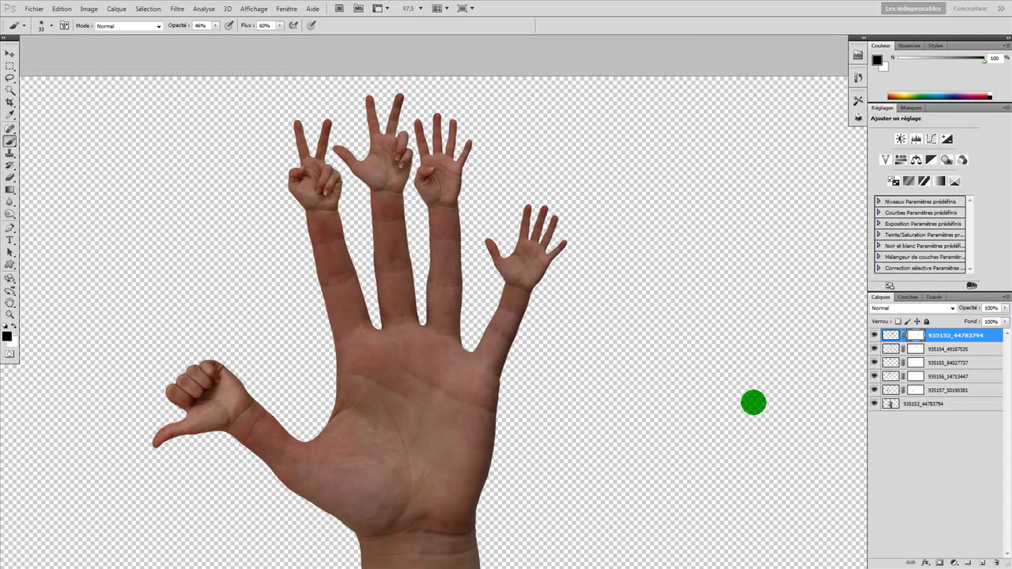
- Duplicate the five masked small-hand layers and merge the copies into a single layer
click(947, 390)
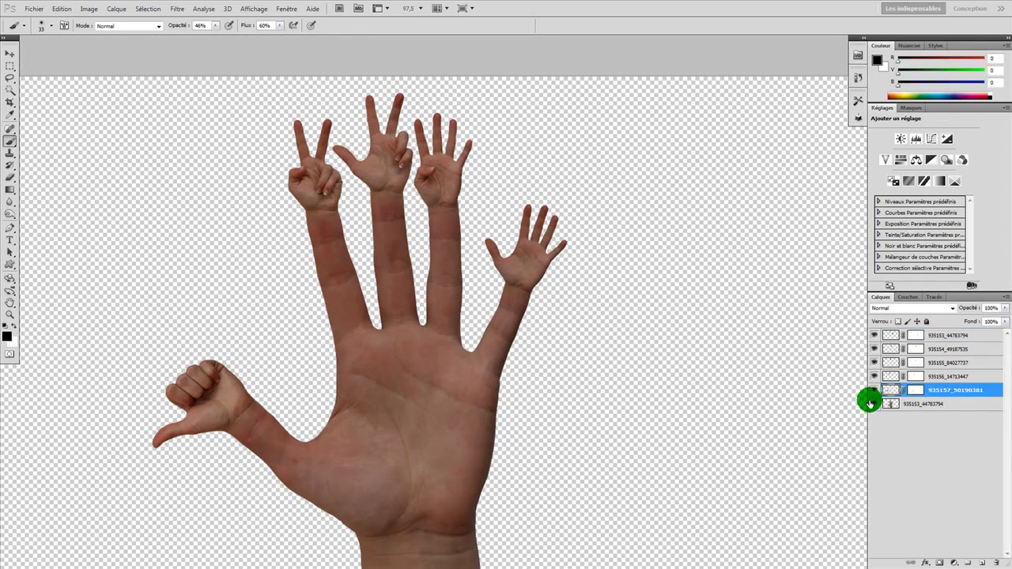
shift+click(952, 337)
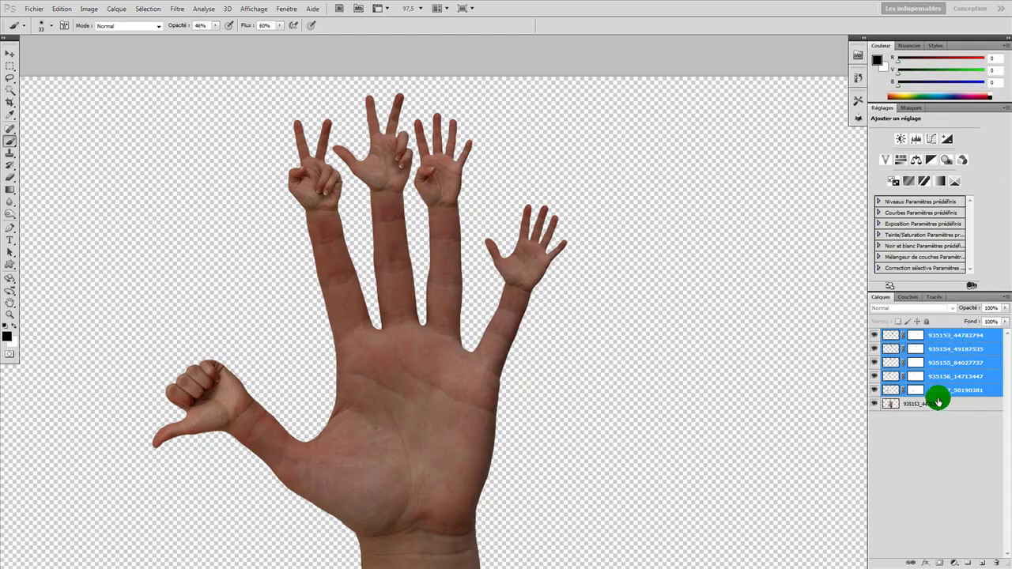
drag(948, 338, 985, 564)
right_click(962, 350)
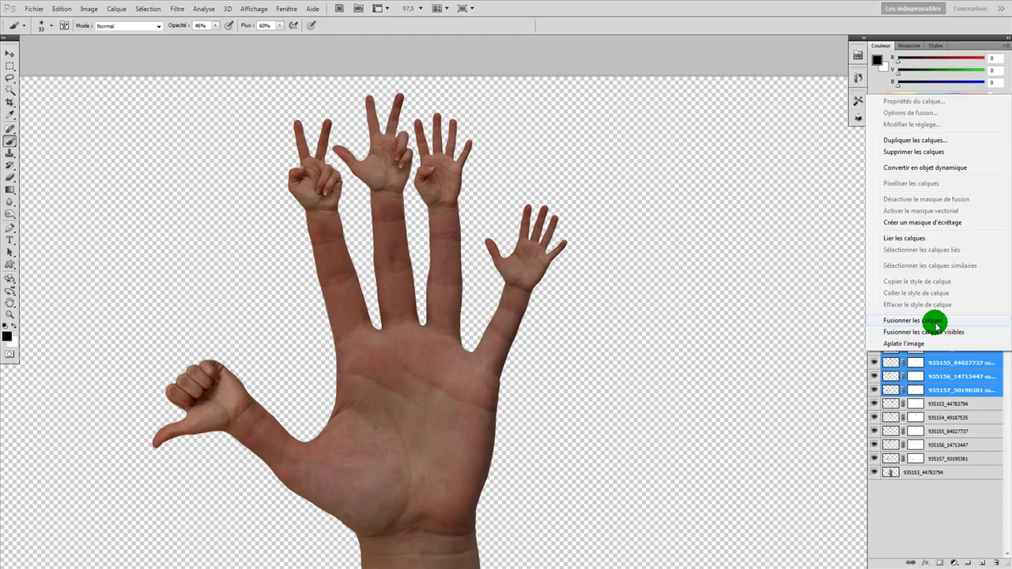
click(930, 321)
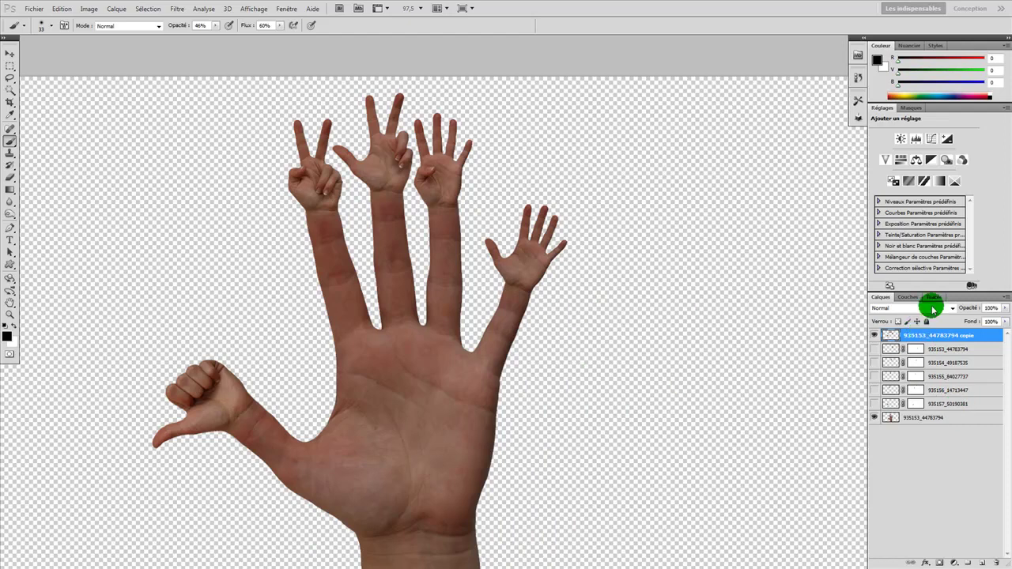
- Add a new empty layer beneath the original large-hand layer, and reselect the large-hand layer
click(948, 420)
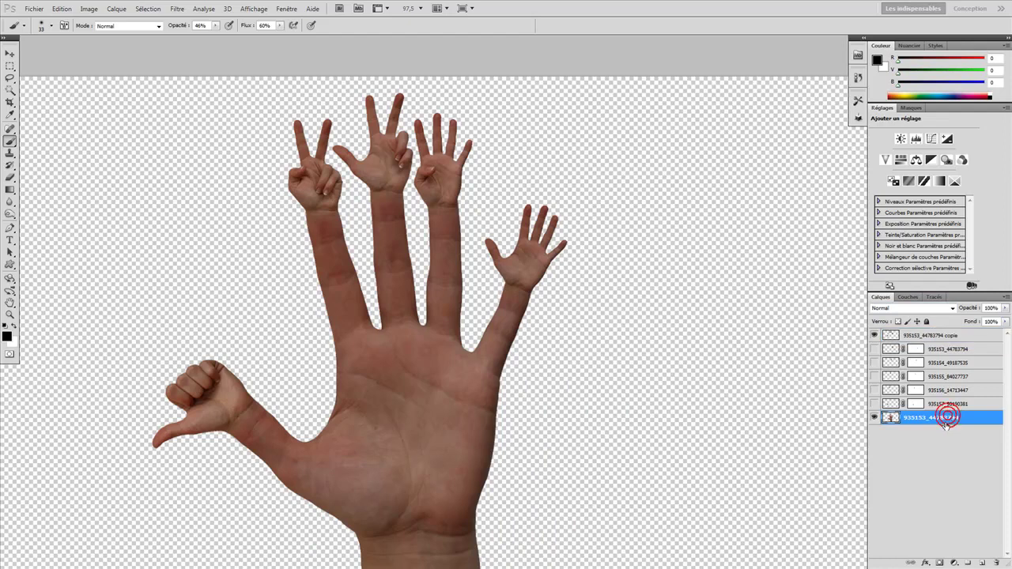
click(876, 418)
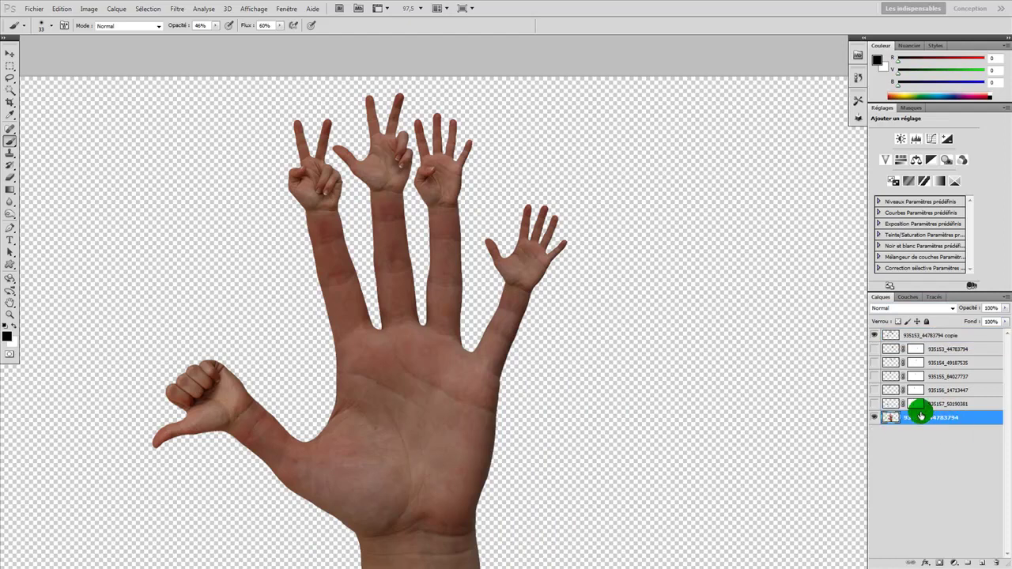
ctrl+click(981, 563)
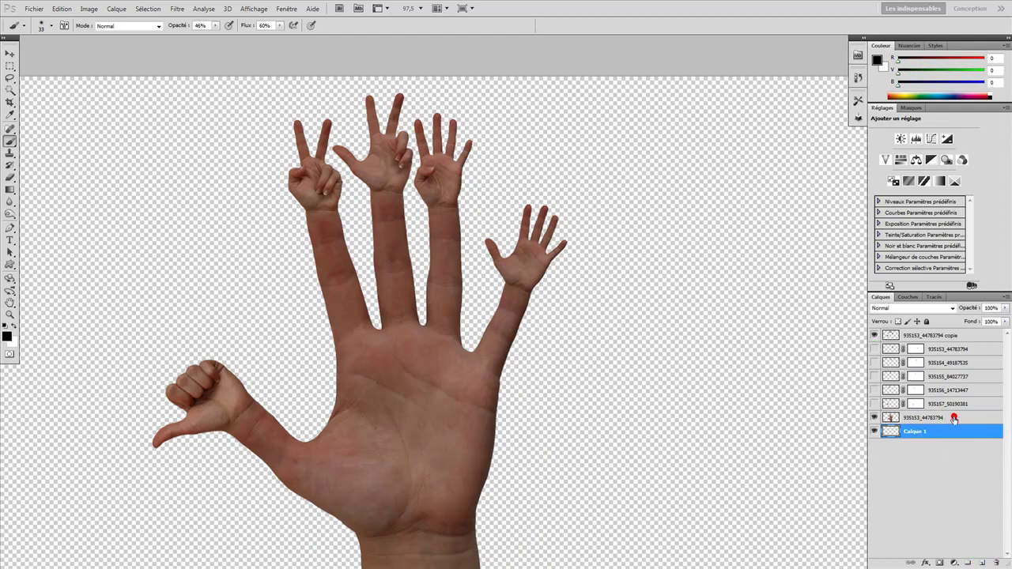
click(955, 417)
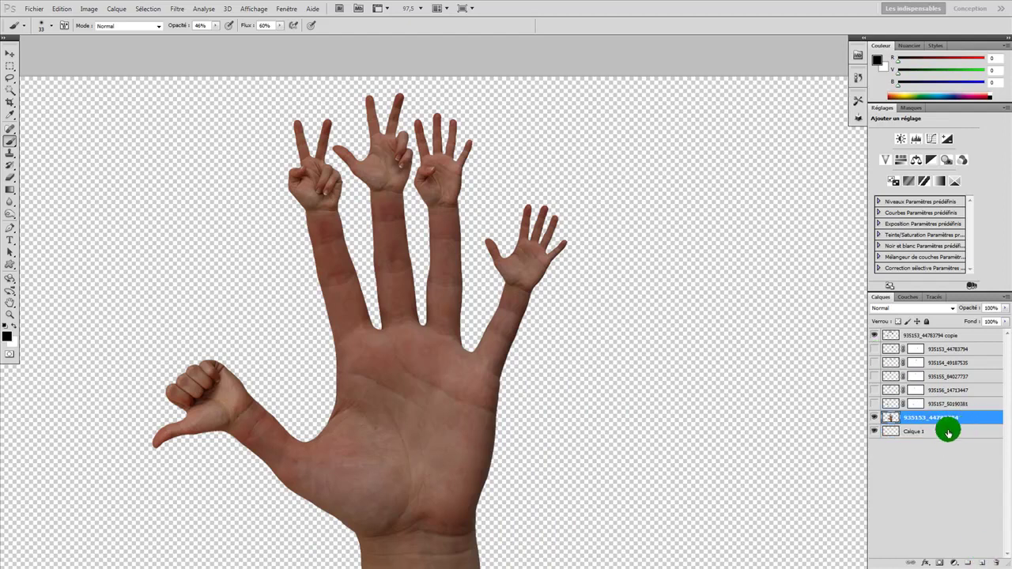
- Fill the empty layer beneath the large hand with solid white as the background
click(948, 431)
click(5, 273)
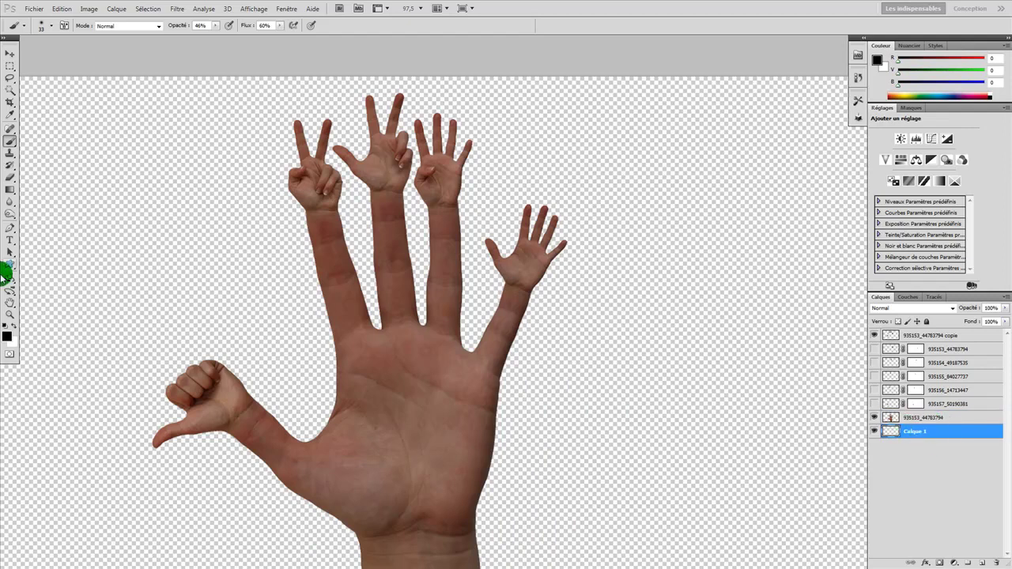
click(14, 327)
click(15, 328)
click(14, 326)
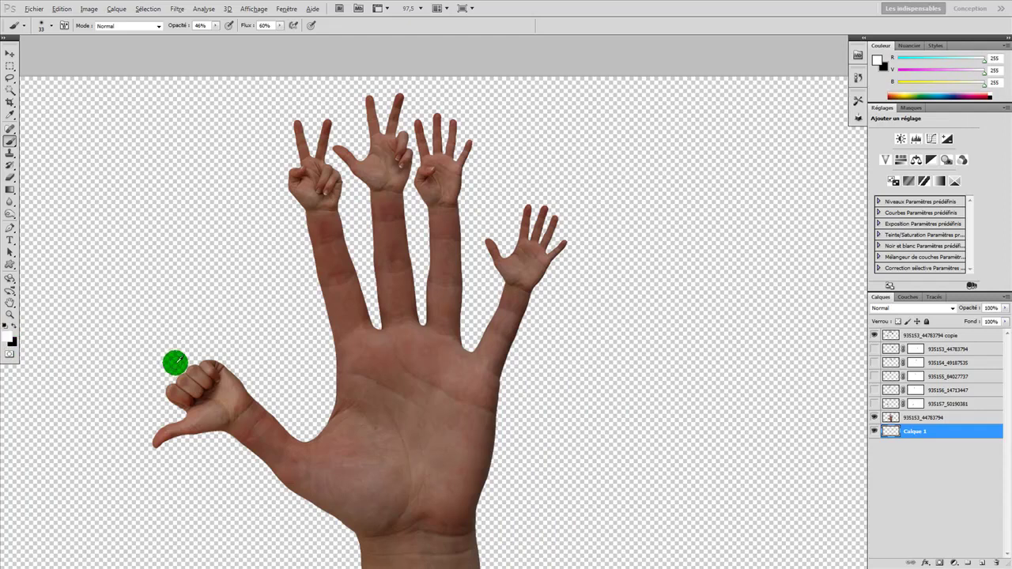
key(alt+BackSpace)
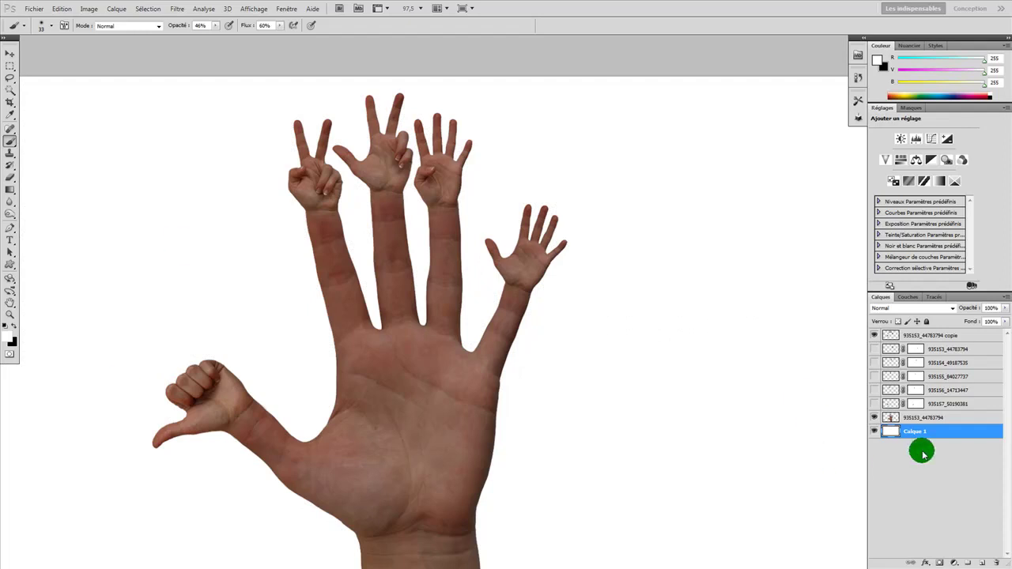
- Merge the combined small-hands layer with the large-hand layer, toggling visibility before and after to check their contents
click(958, 332)
click(868, 335)
click(868, 336)
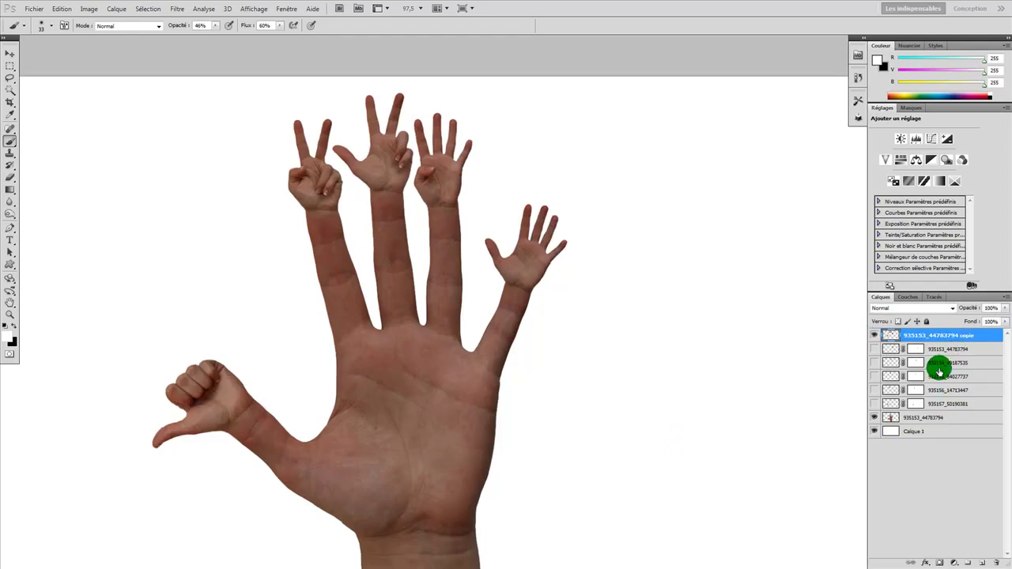
click(875, 336)
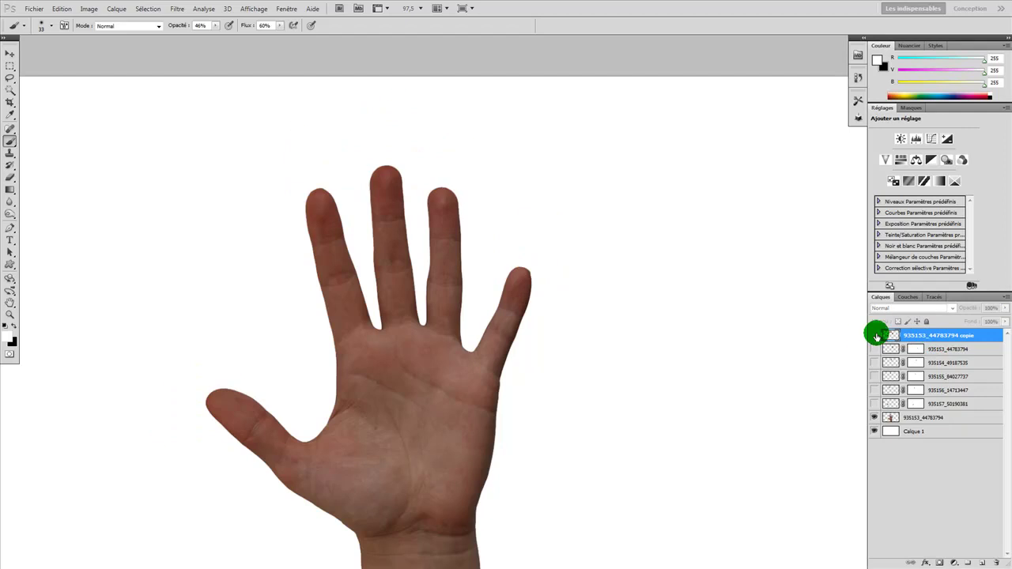
click(874, 335)
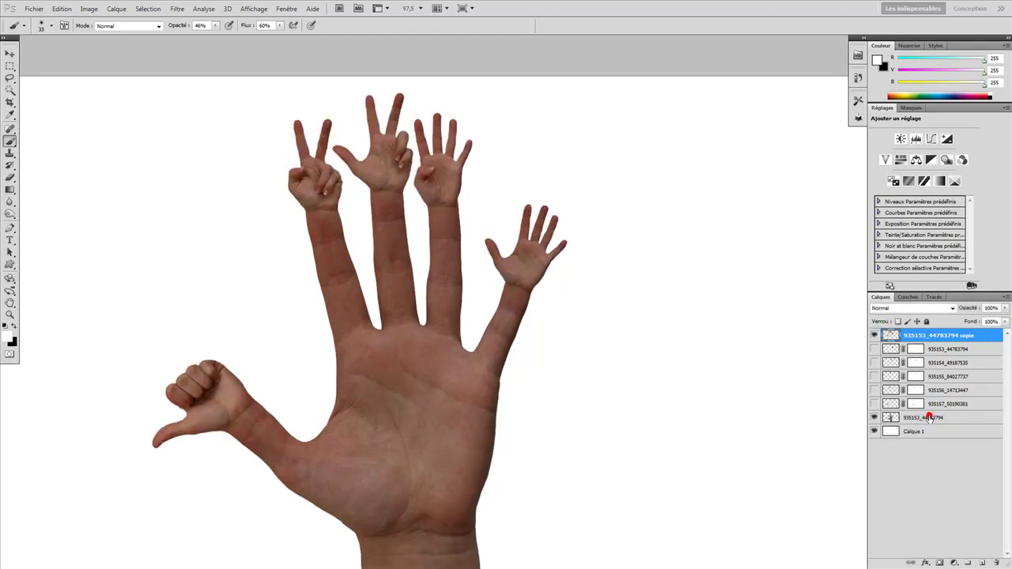
click(930, 418)
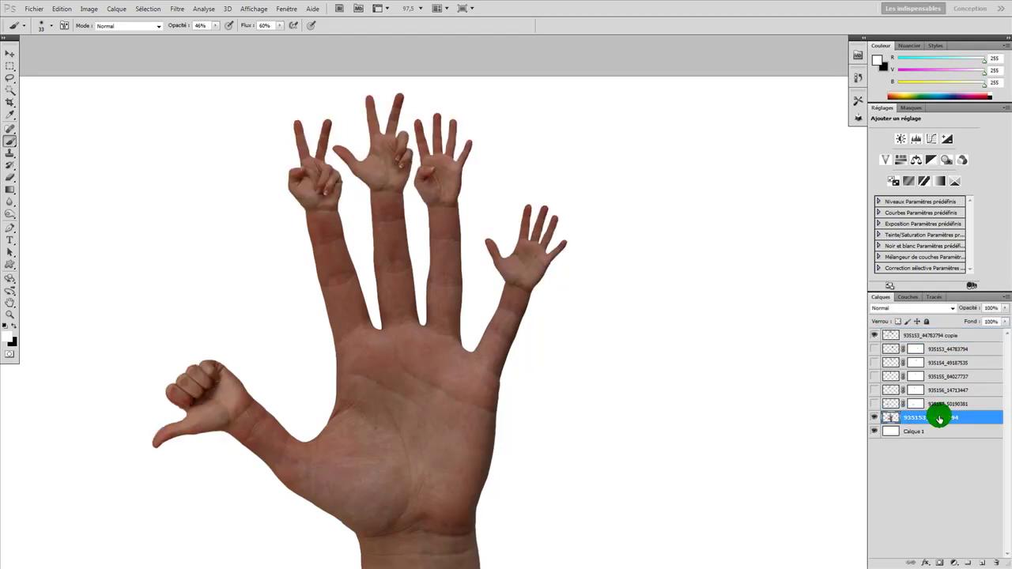
ctrl+click(956, 339)
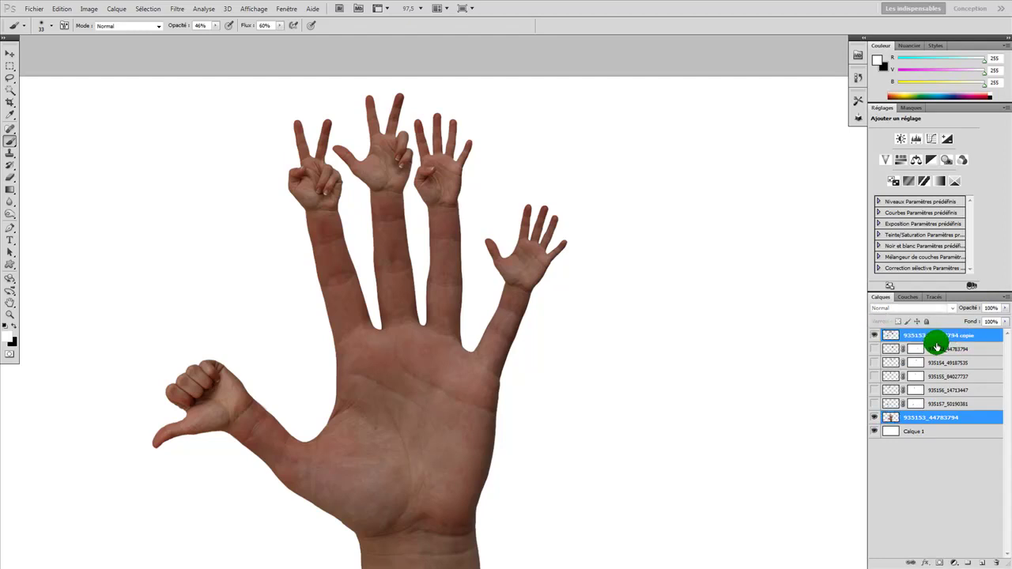
right_click(939, 337)
click(928, 300)
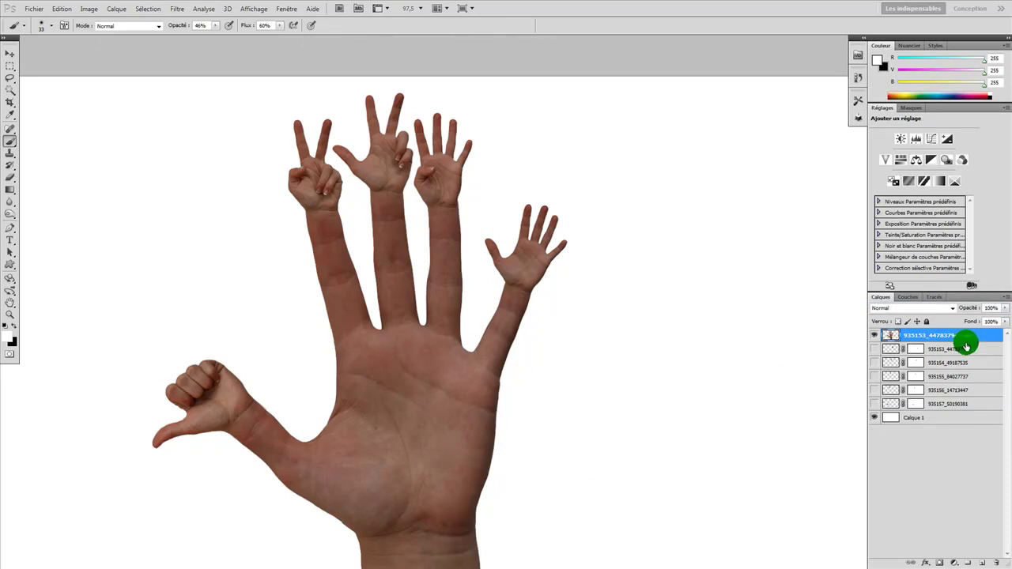
click(875, 339)
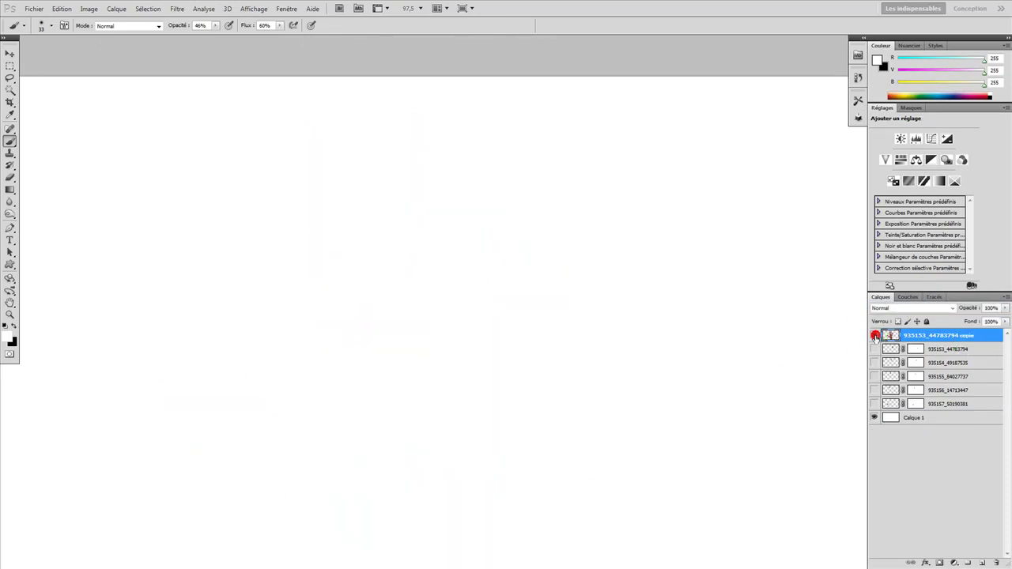
click(875, 339)
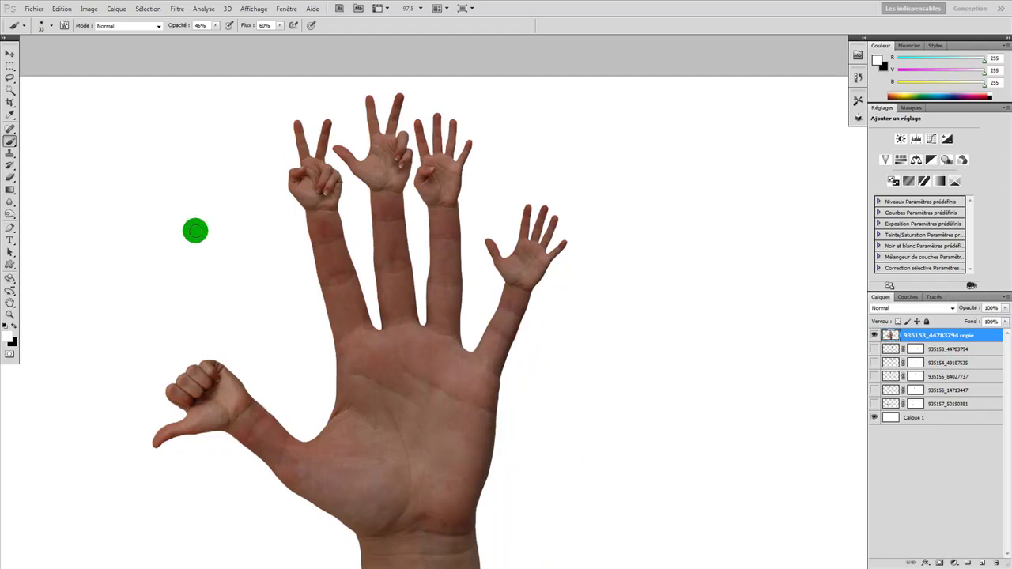
- Add a drop shadow to the merged hand layer with a distance of 23 px and an opacity of about 40%
drag(427, 431, 433, 396)
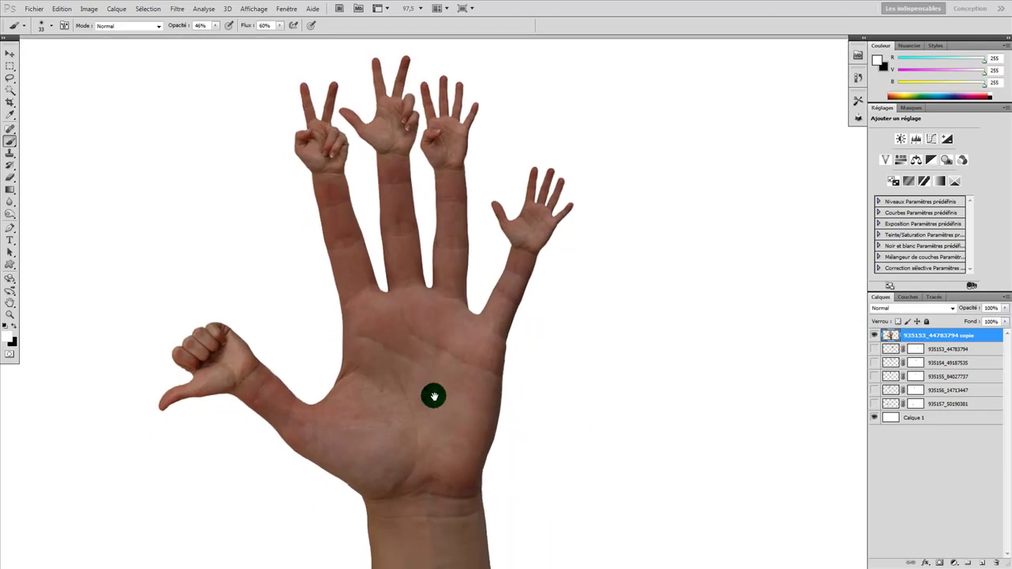
double_click(981, 336)
drag(642, 234, 494, 204)
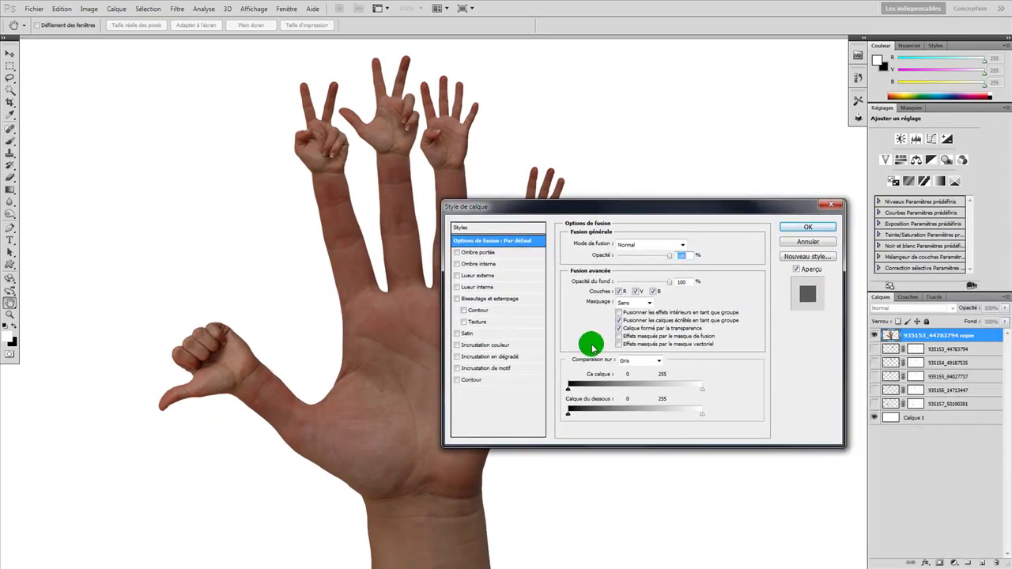
click(490, 253)
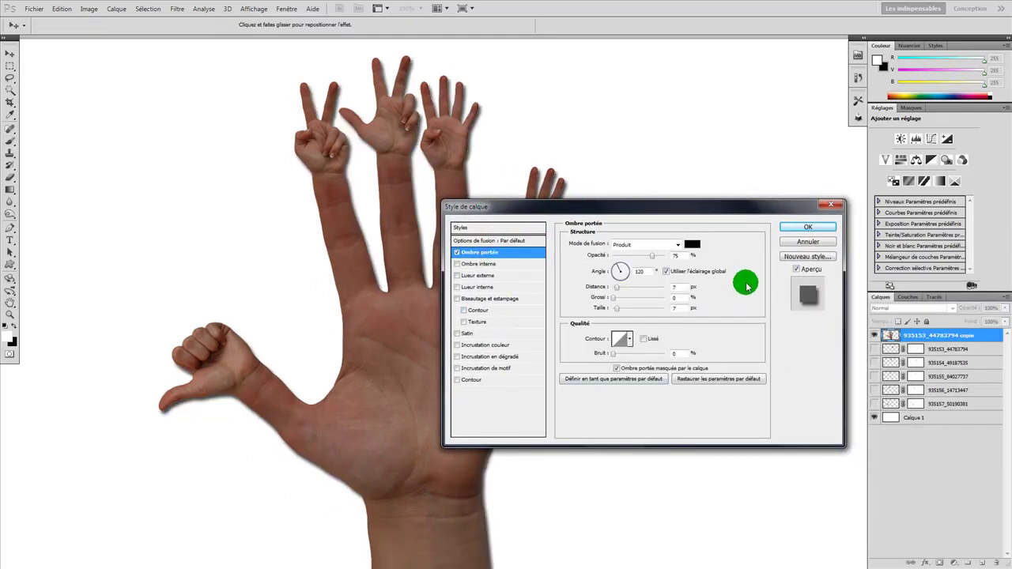
drag(615, 288, 640, 261)
click(649, 261)
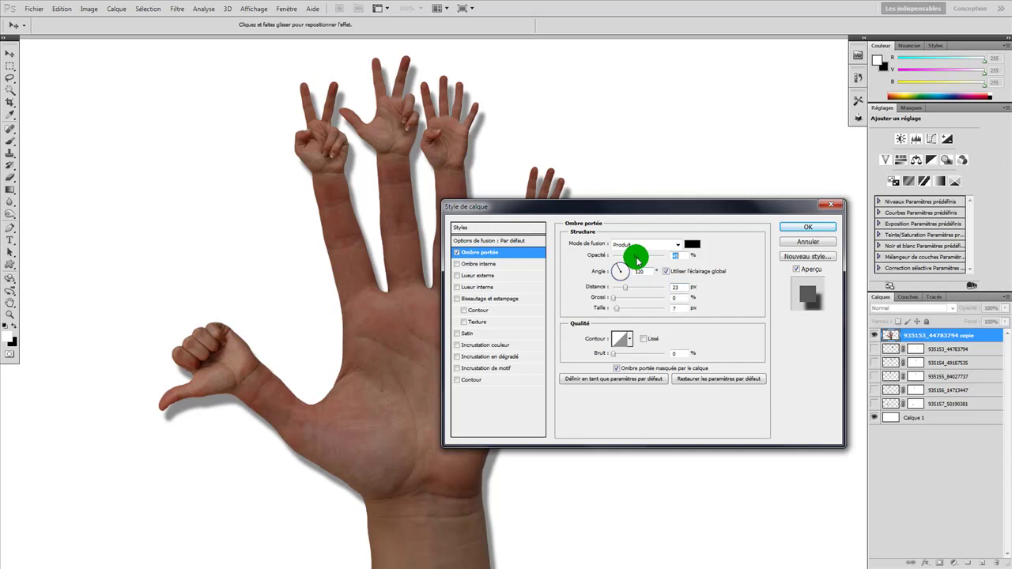
click(811, 227)
- Display the hand composition in full-screen mode without the interface to review it
key(b)
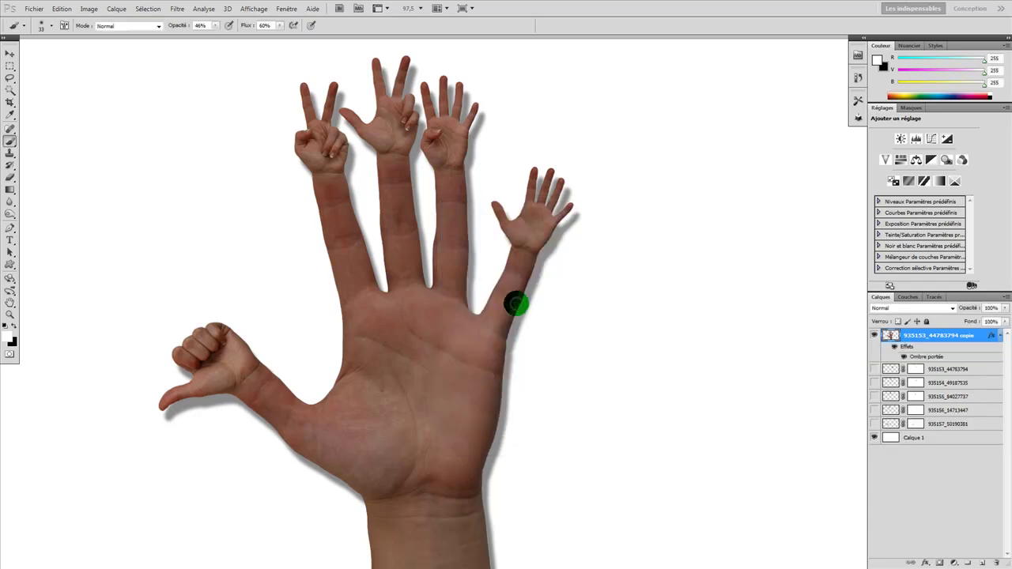
key(f)
key(f)
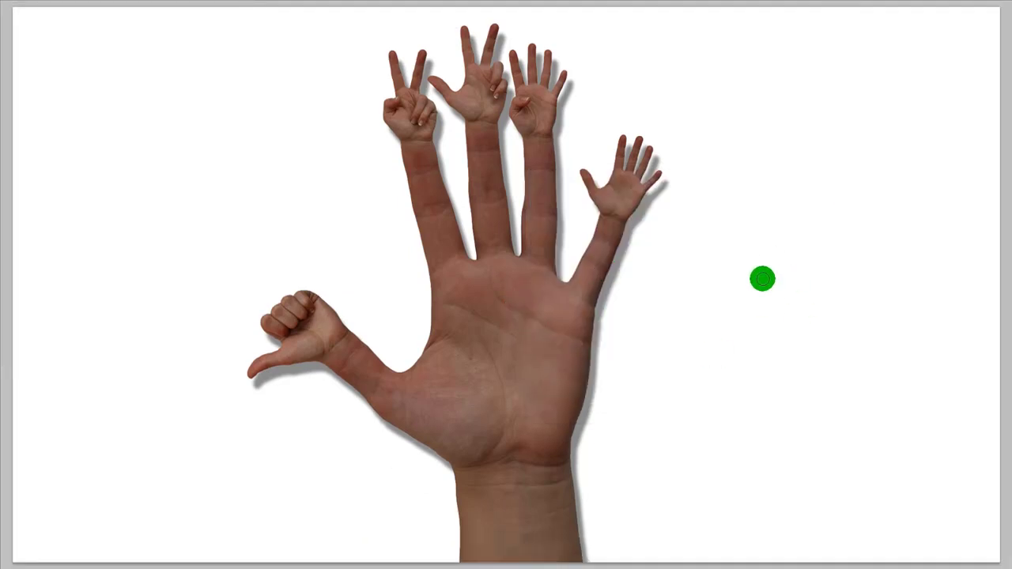